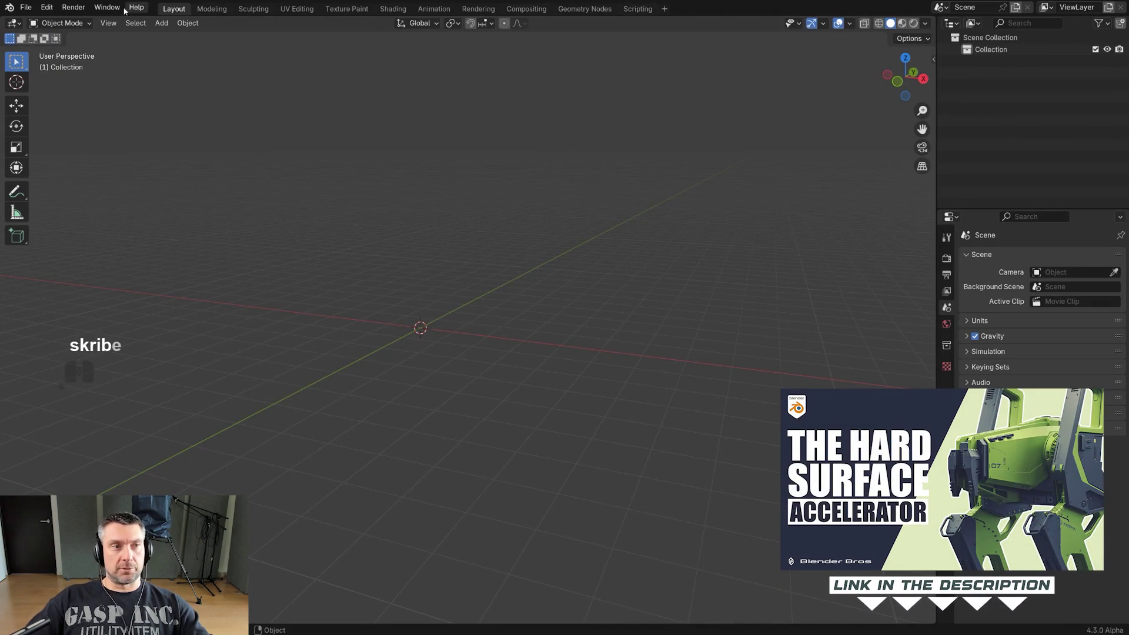
# Look through the File and Render menus in the top bar.
pyautogui.click(25, 8)
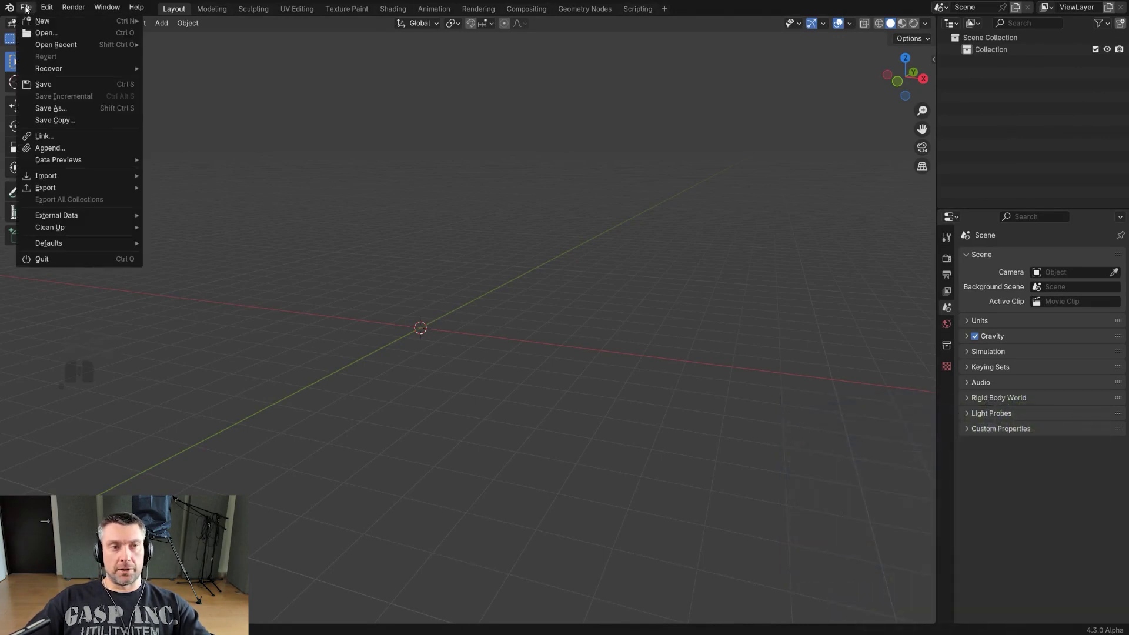
pyautogui.moveTo(47, 7)
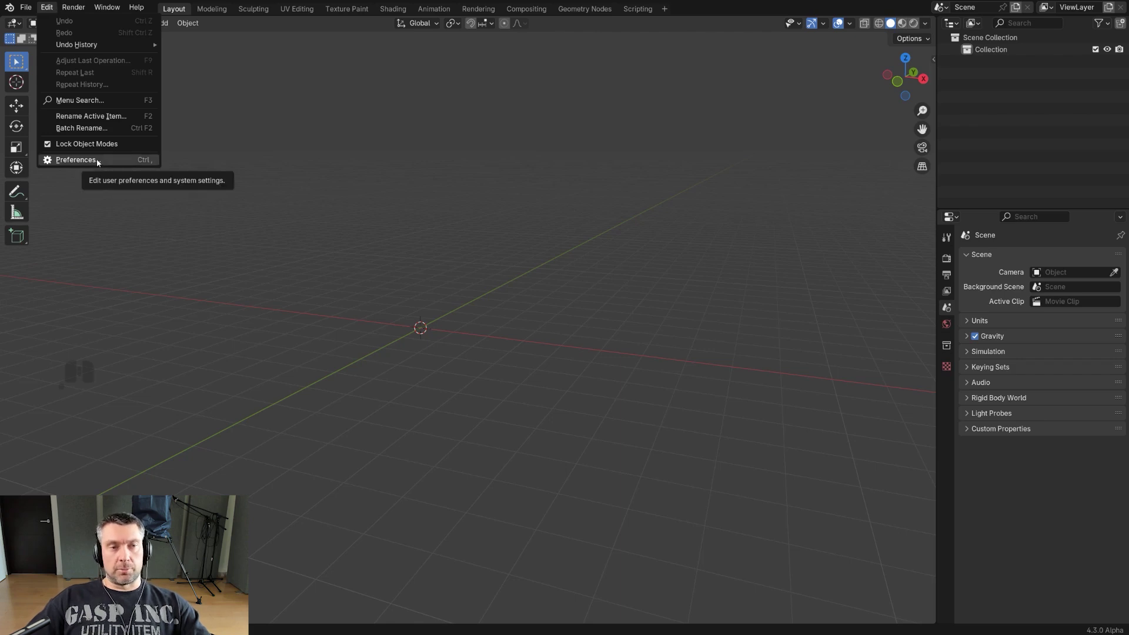
pyautogui.click(74, 8)
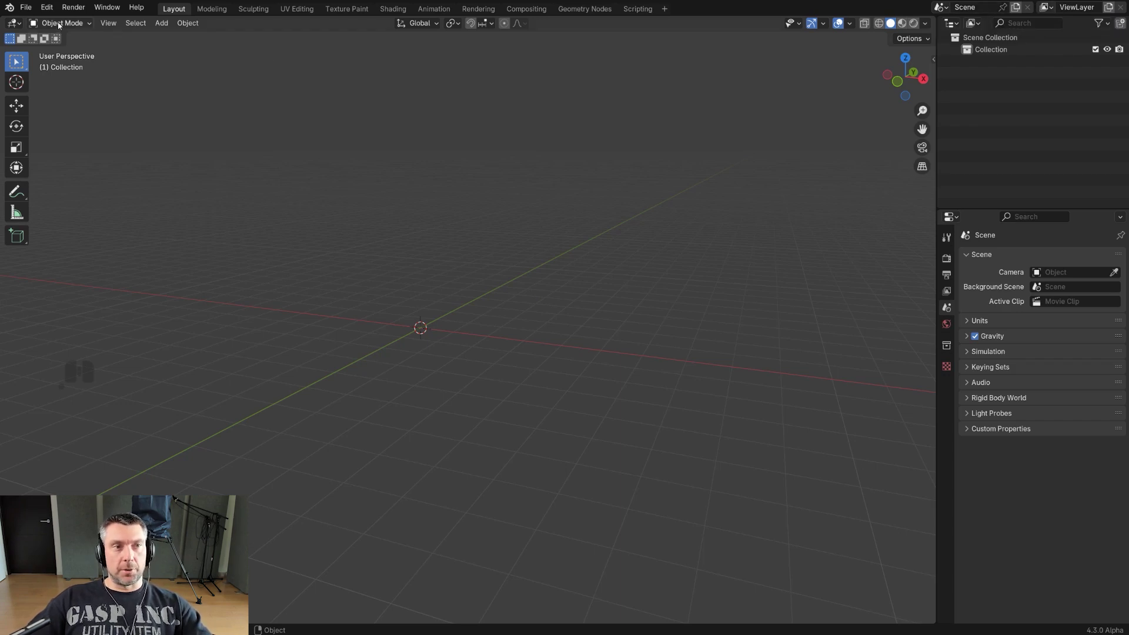
# Add a Cube mesh at the scene origin via Shift+A > Mesh > Cube.
pyautogui.click(421, 291)
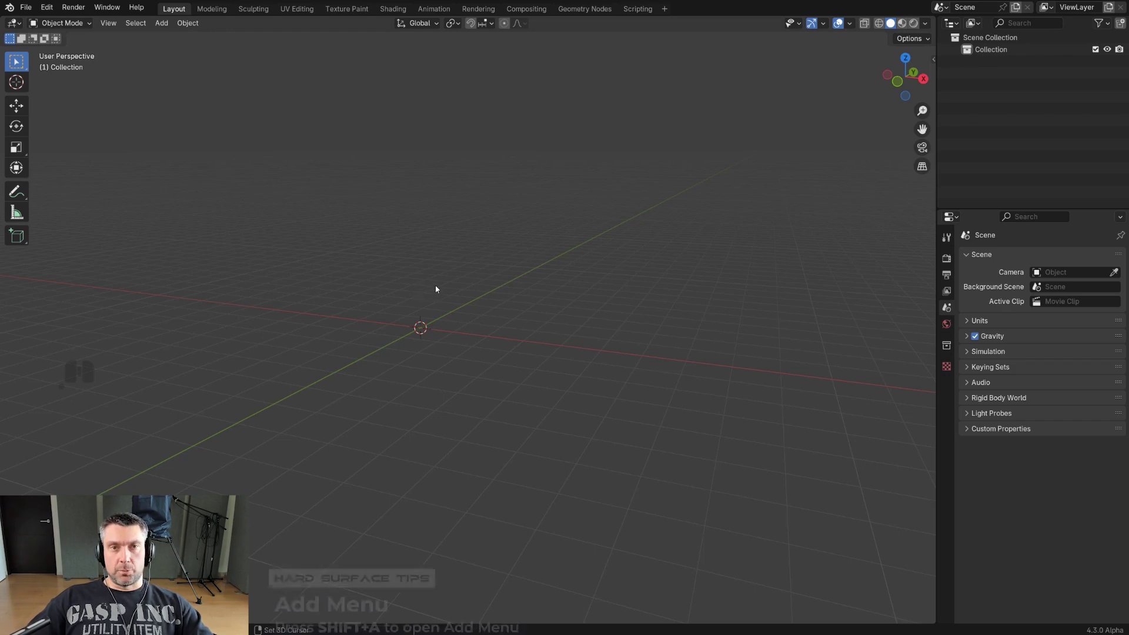
pyautogui.hotkey('shift', 'a')
pyautogui.moveTo(435, 286)
pyautogui.click(502, 298)
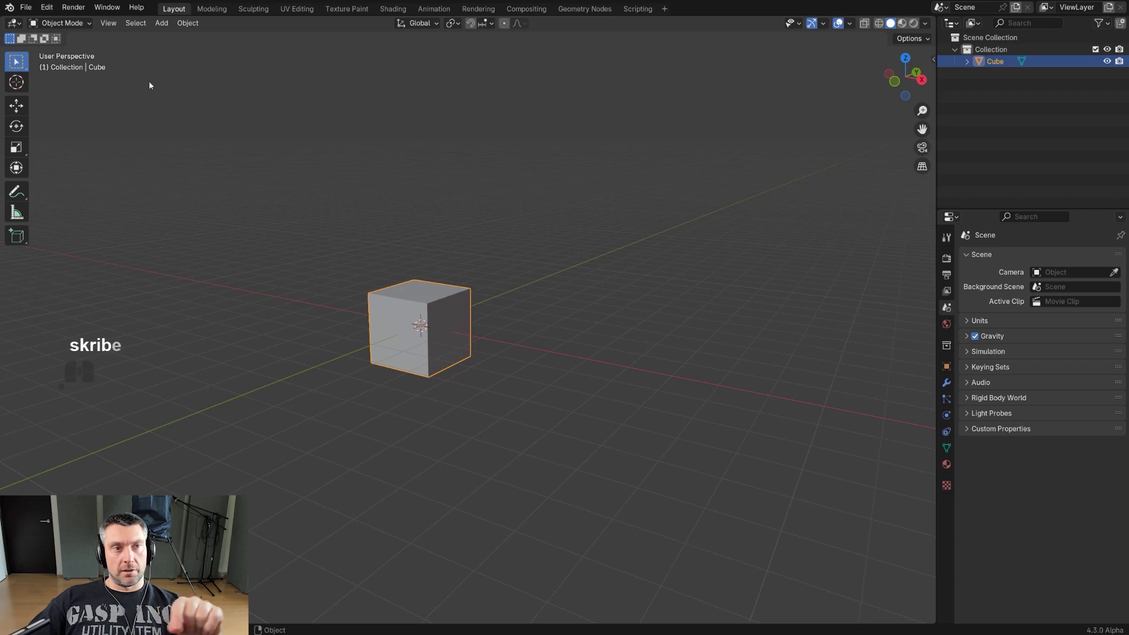
pyautogui.click(161, 23)
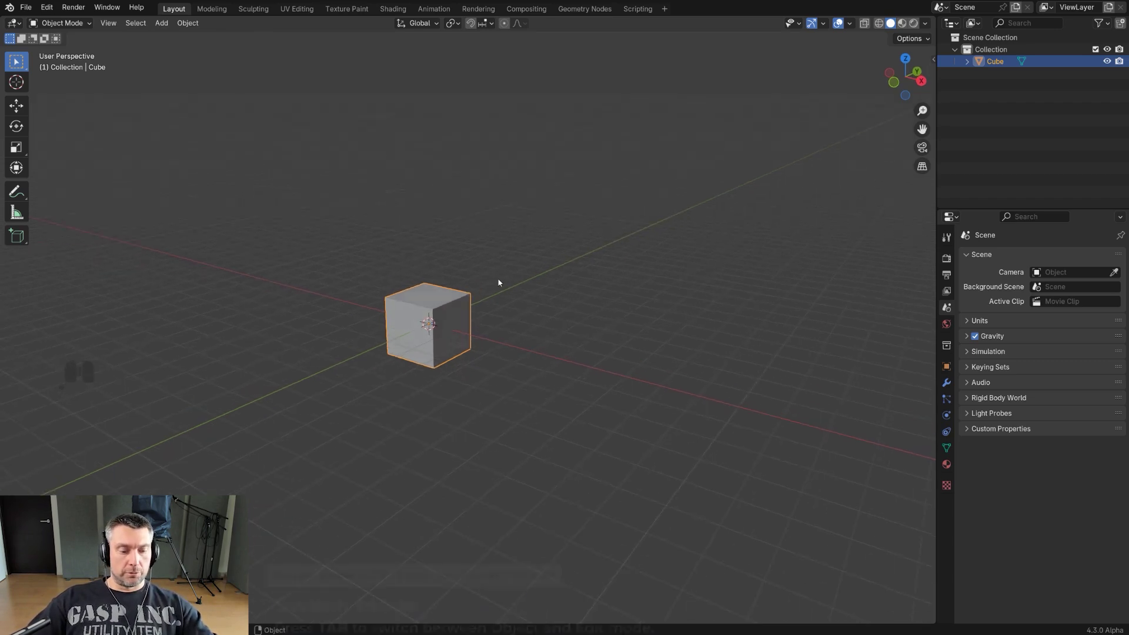
pyautogui.press('Tab')
pyautogui.keyDown('shift'); pyautogui.moveTo(488, 277); pyautogui.dragTo(383, 171, button='middle'); pyautogui.keyUp('shift')
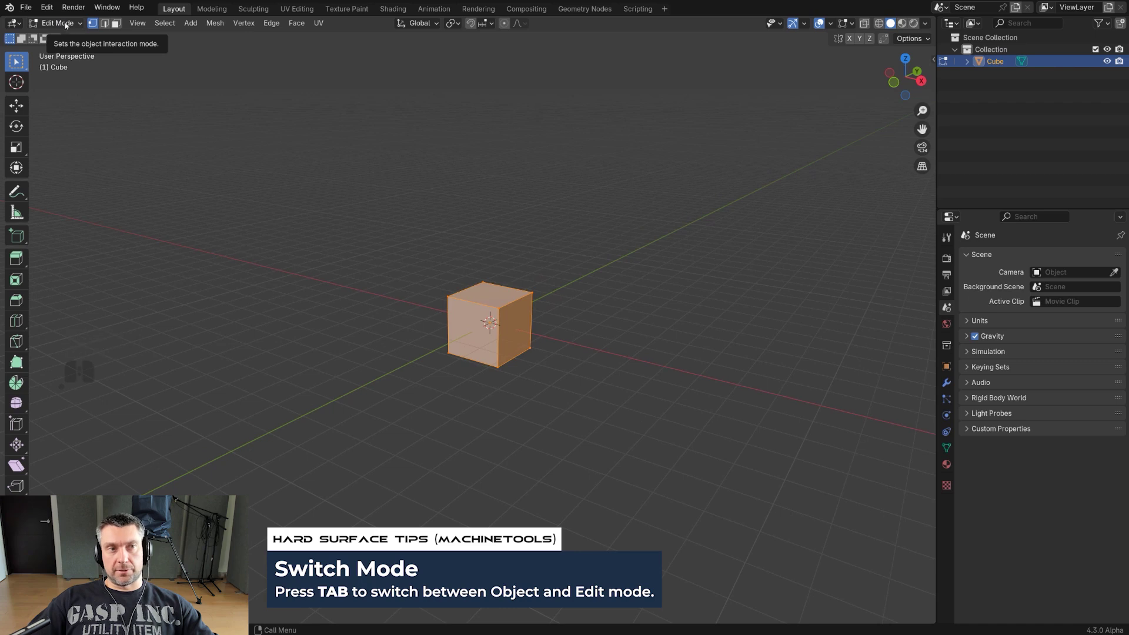
pyautogui.press('Tab')
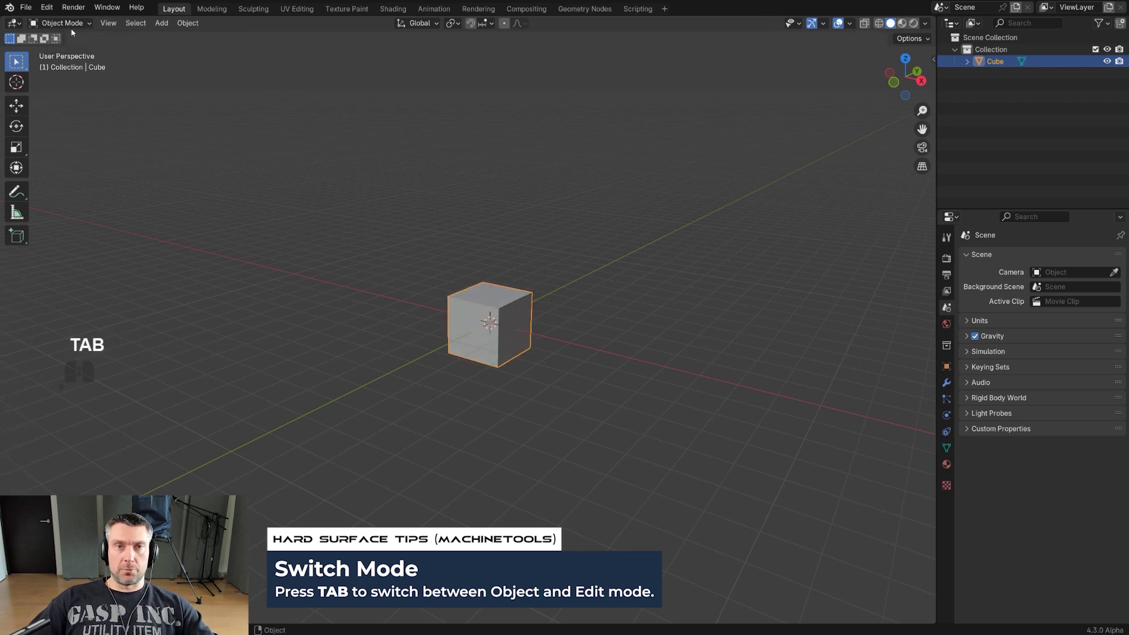
pyautogui.press('Tab')
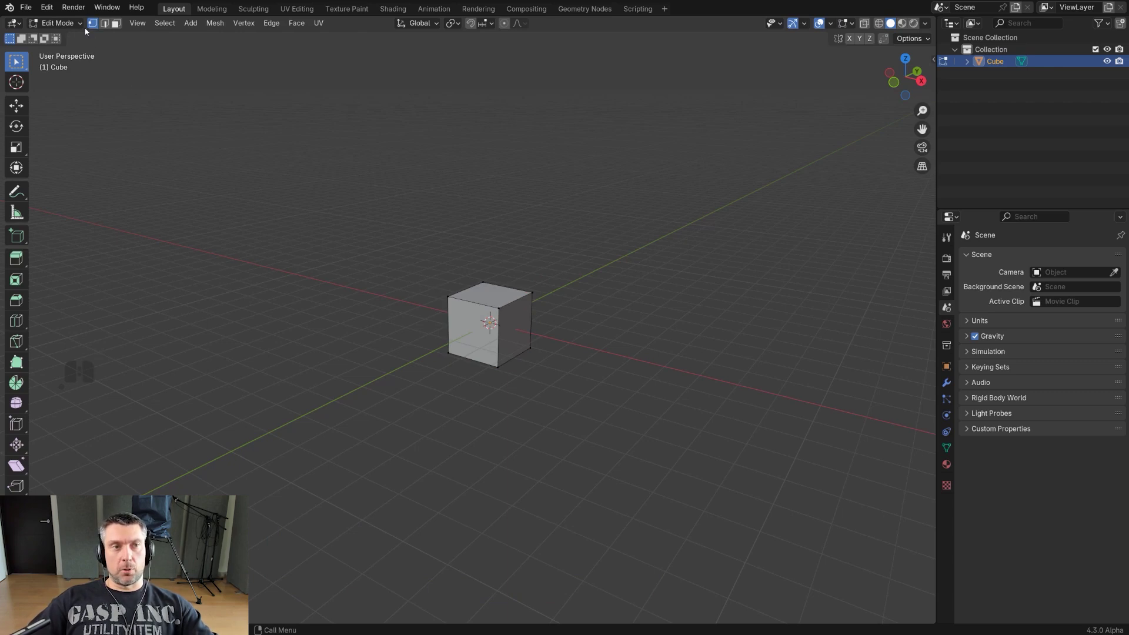
pyautogui.press('Tab')
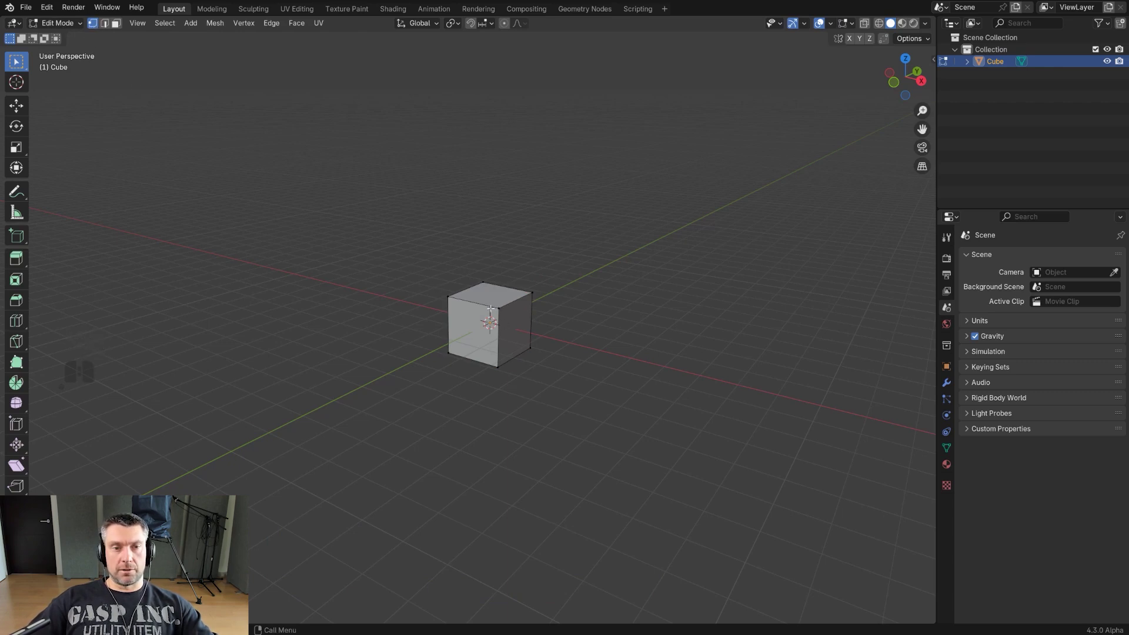
pyautogui.scroll(2, 490, 308)
pyautogui.click(474, 295)
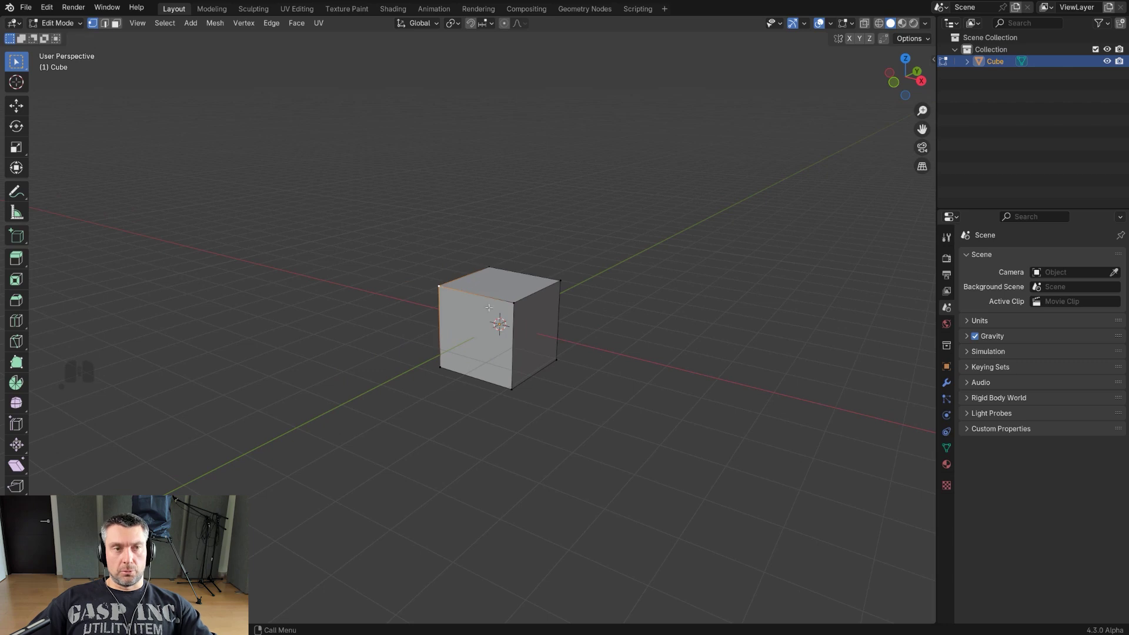
pyautogui.press('2')
pyautogui.click(522, 281)
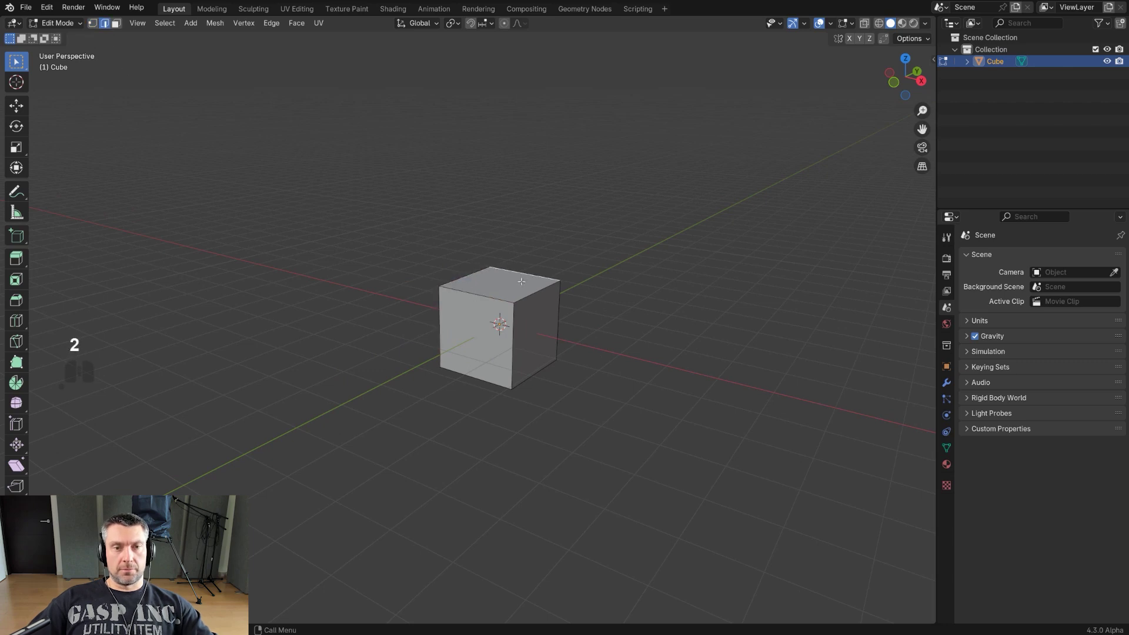
pyautogui.press('3')
pyautogui.click(517, 327)
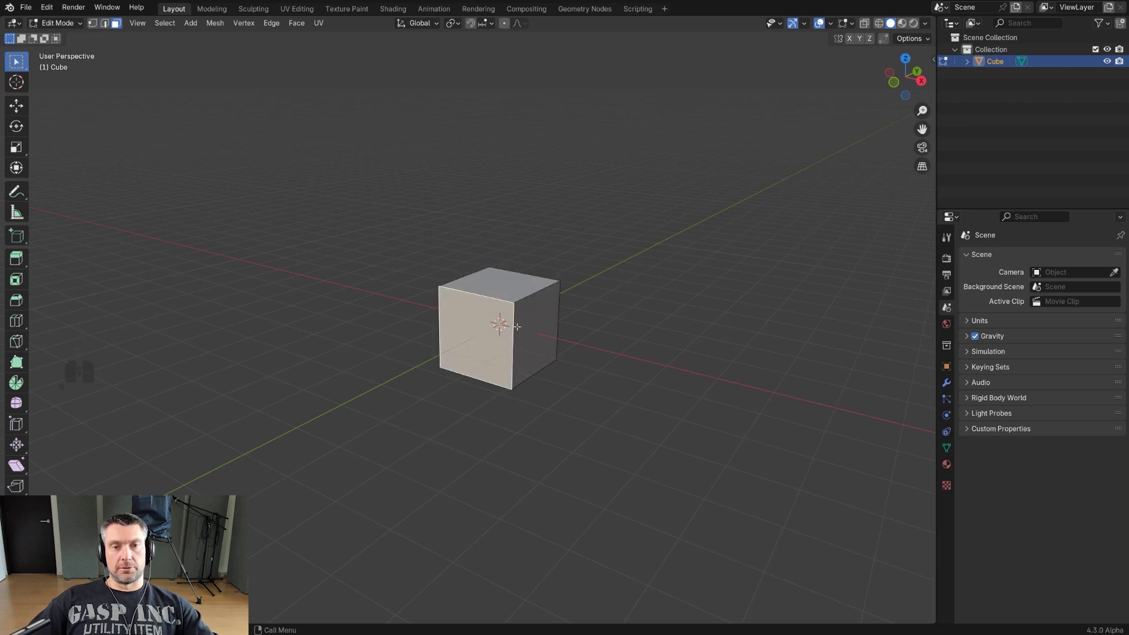
pyautogui.click(540, 321)
pyautogui.press('Tab')
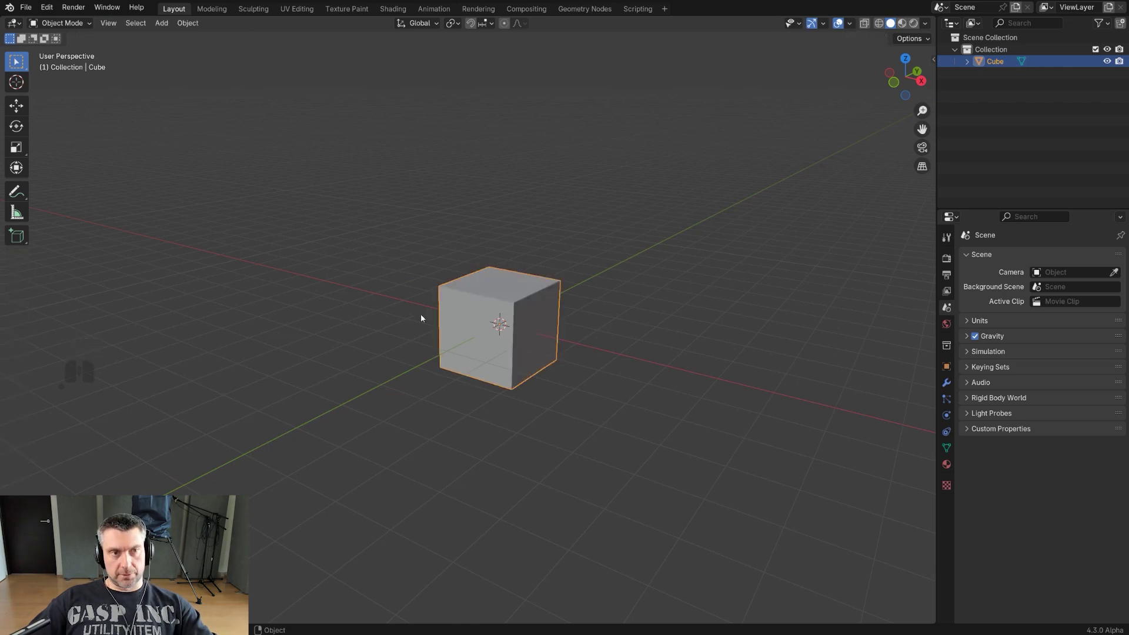
pyautogui.click(62, 23)
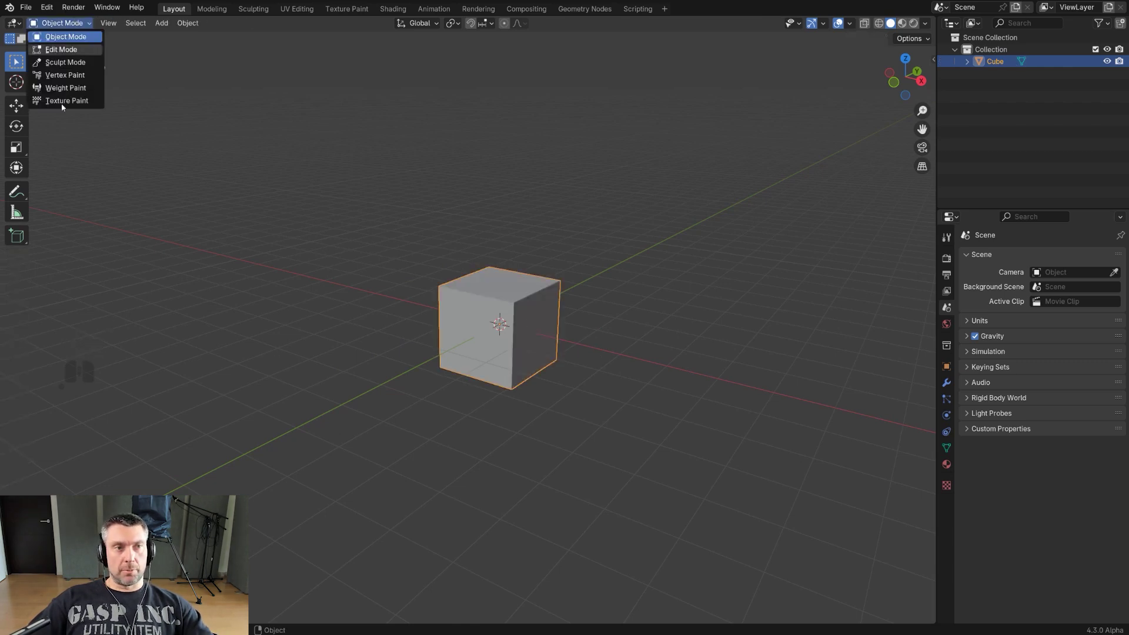
pyautogui.press('Tab')
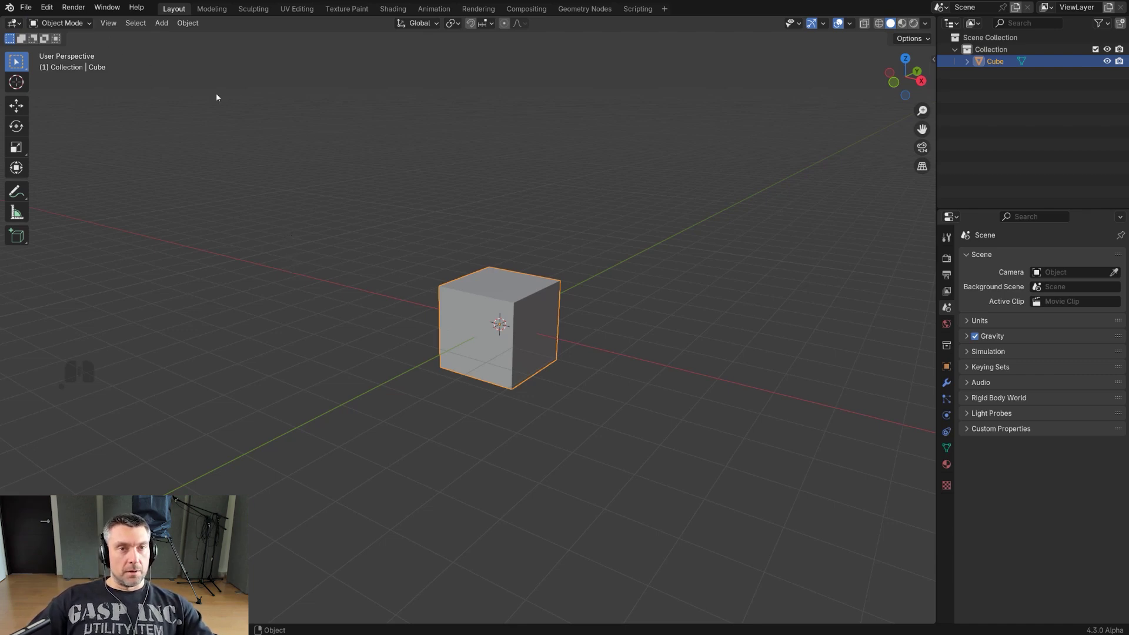
# Review the transform orientation choices and test moving the cube along Z, X and Y, then cancel.
pyautogui.click(419, 23)
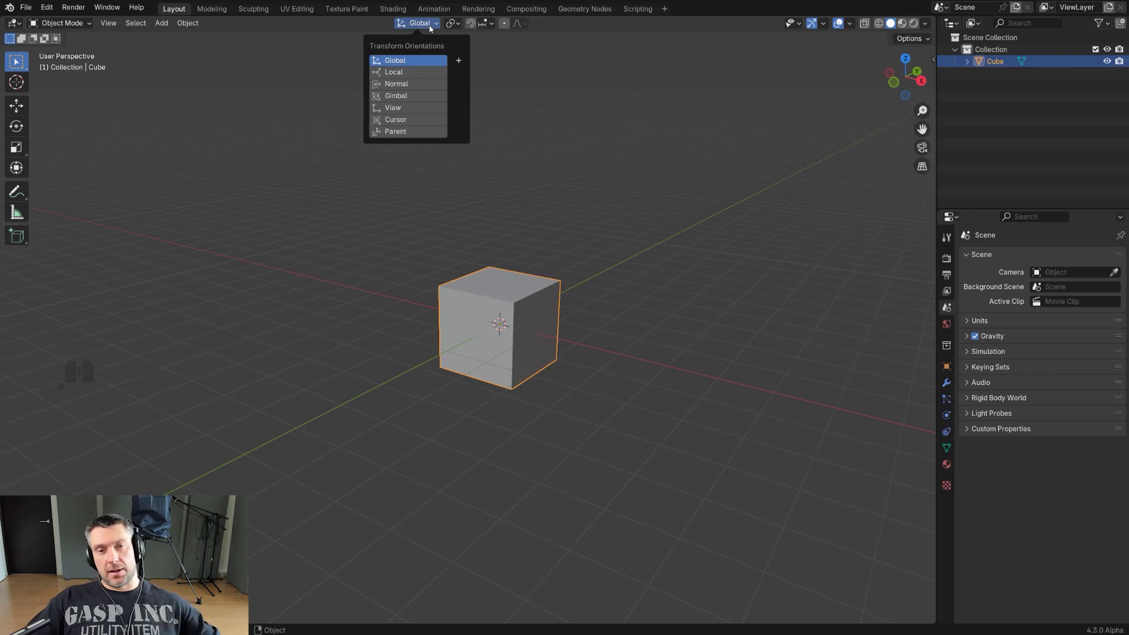
pyautogui.scroll(-3, 590, 353)
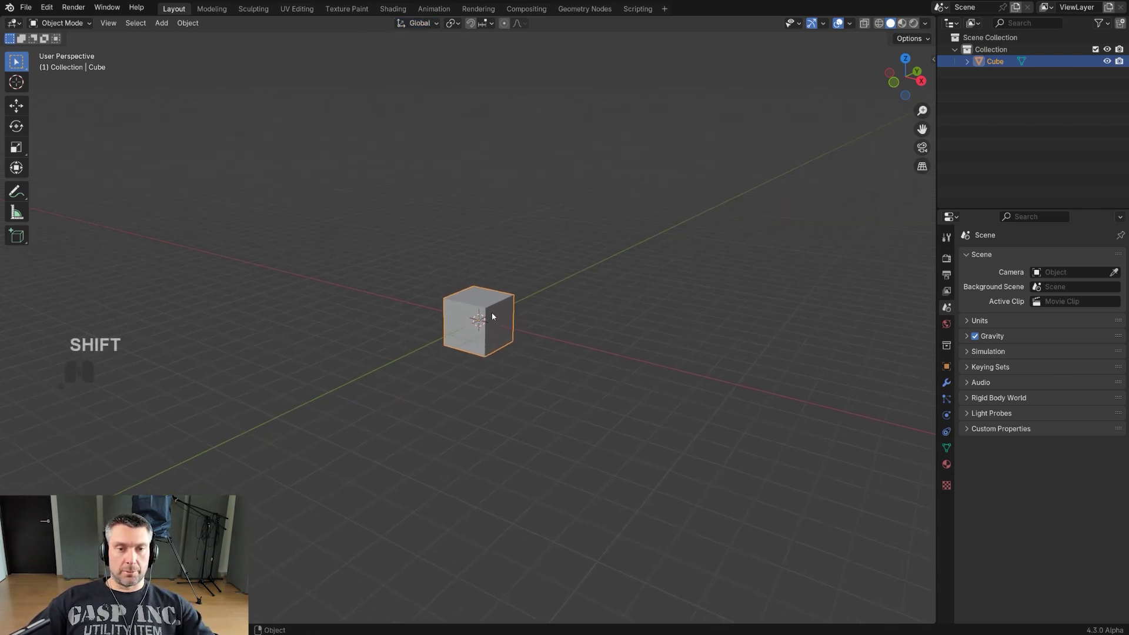
pyautogui.scroll(2, 491, 312)
pyautogui.press('g')
pyautogui.press('z')
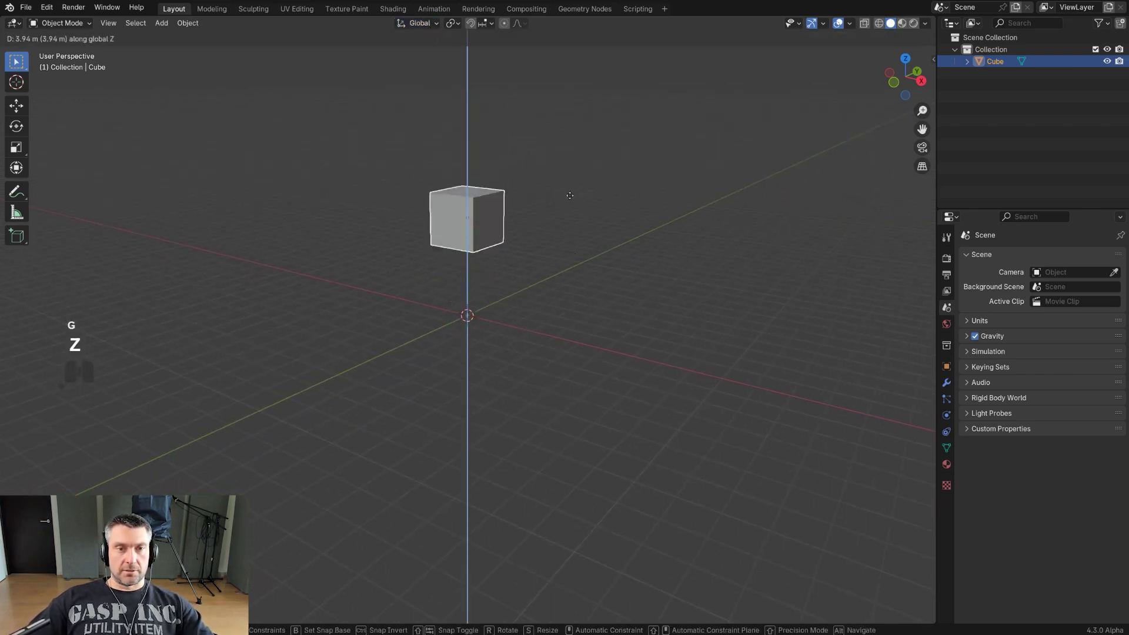
pyautogui.press('x')
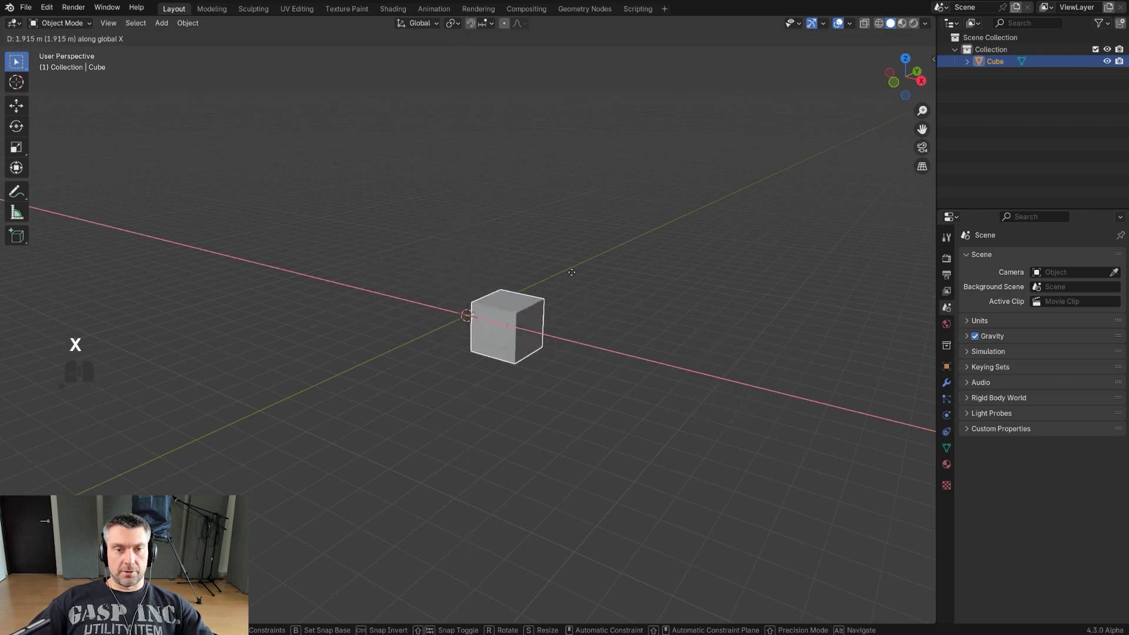
pyautogui.press('y')
pyautogui.rightClick(579, 294)
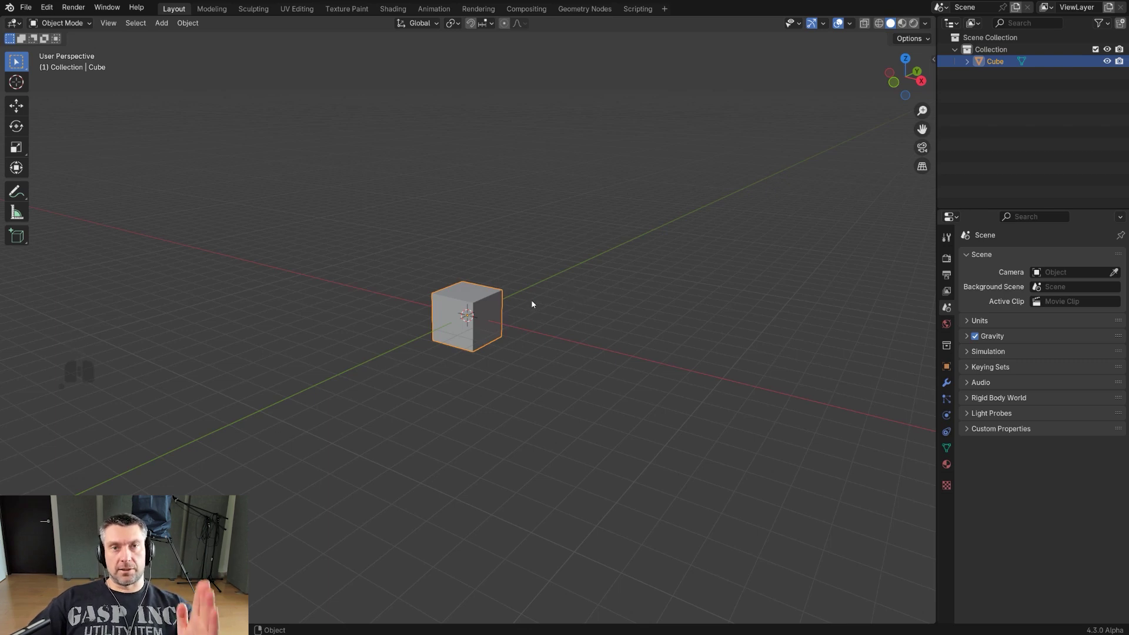
# Rotate the cube freely, then try moves along its local Z axis without committing them.
pyautogui.scroll(2, 500, 247)
pyautogui.click(420, 23)
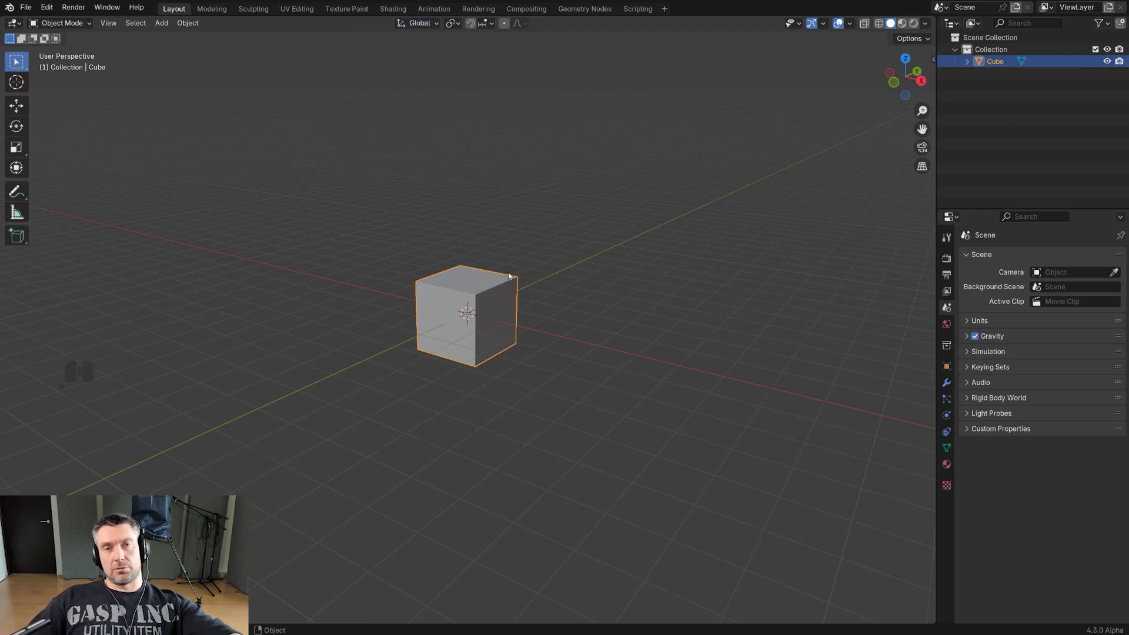
pyautogui.press('r')
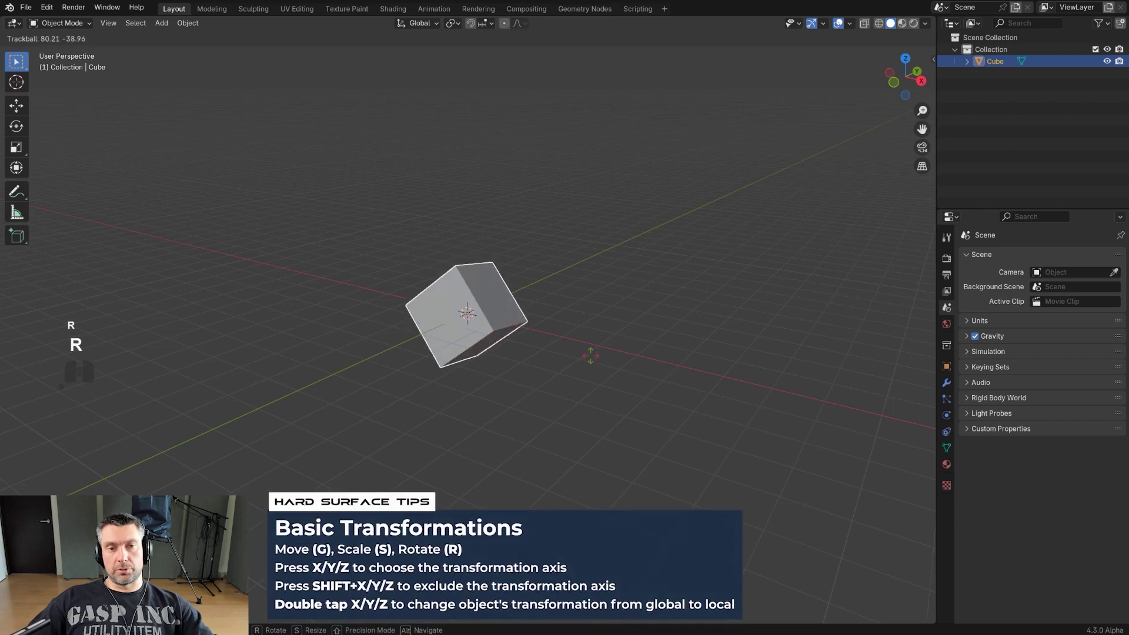
pyautogui.click(577, 373)
pyautogui.press('g')
pyautogui.press('z')
pyautogui.press('z')
pyautogui.rightClick(612, 342)
pyautogui.press('g')
pyautogui.press('z')
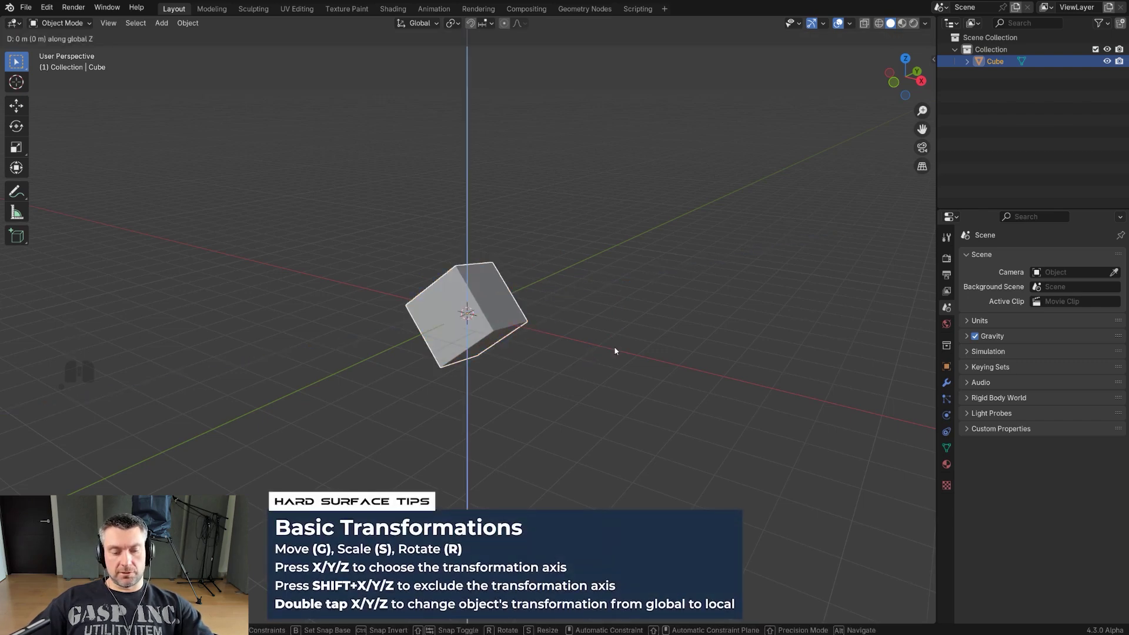
pyautogui.press('z')
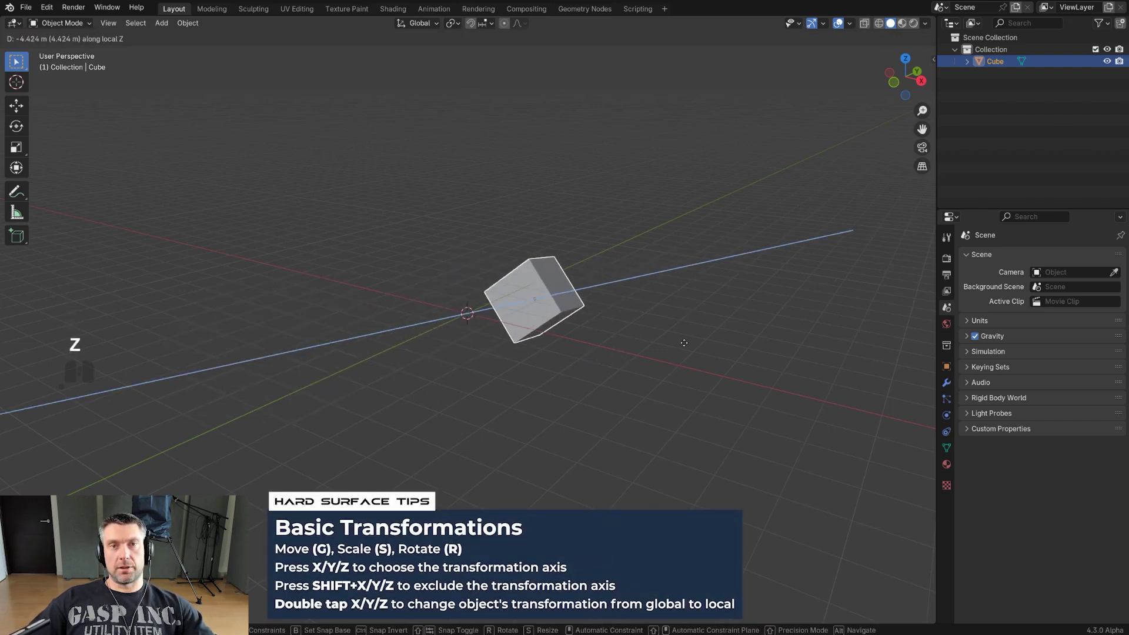
pyautogui.rightClick(637, 315)
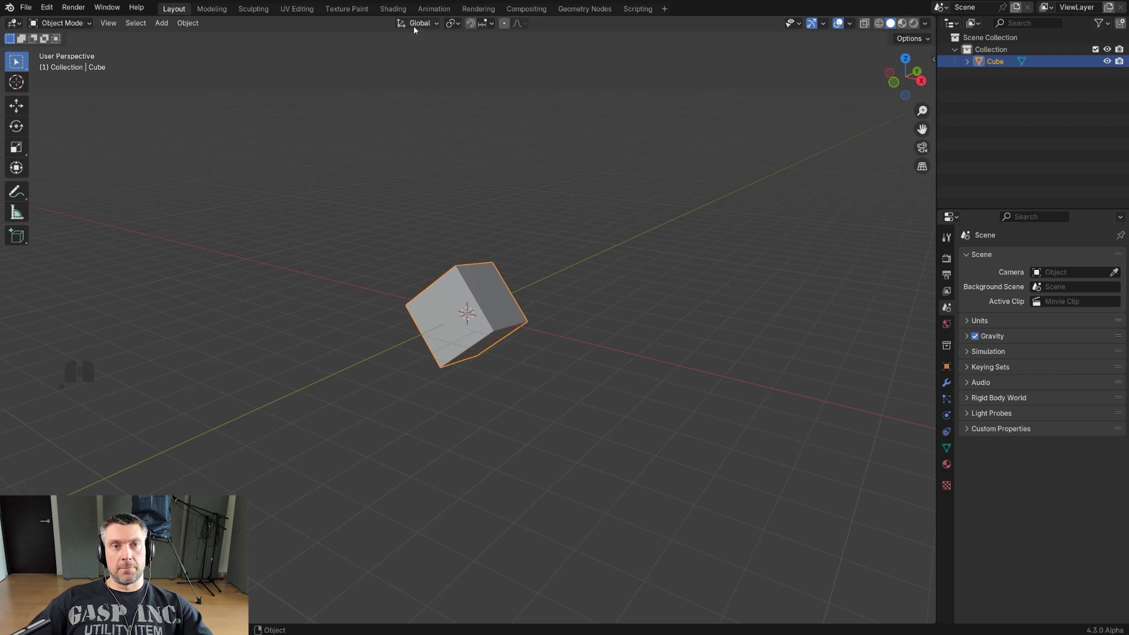
# Start a local-Z move and undo it with Ctrl+Z, returning the cube to origin.
pyautogui.click(432, 23)
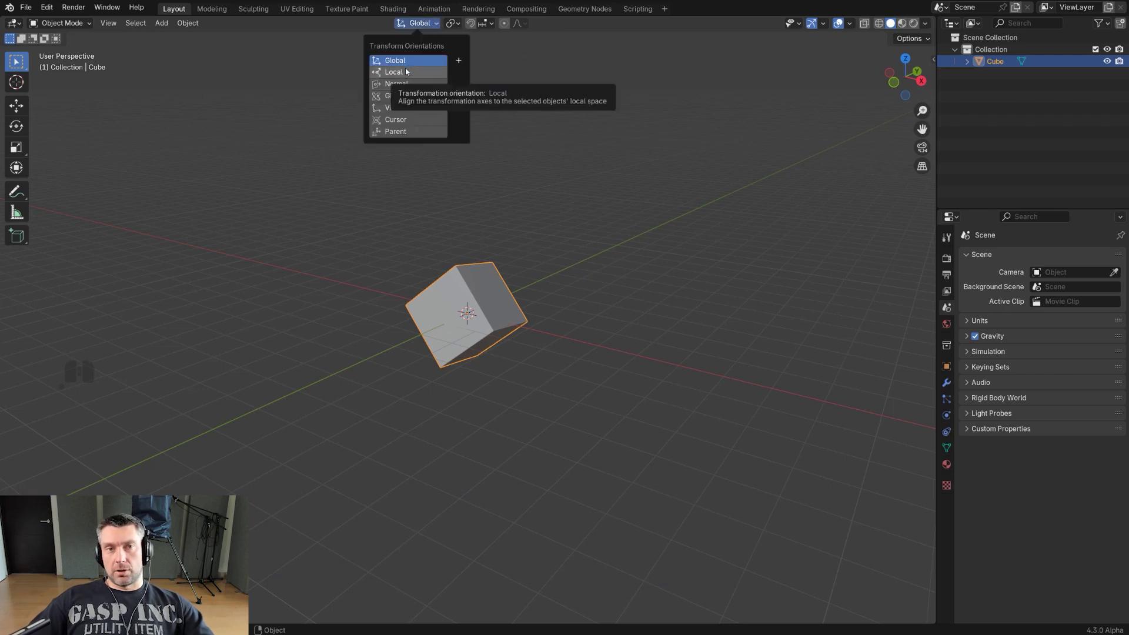
pyautogui.press('g')
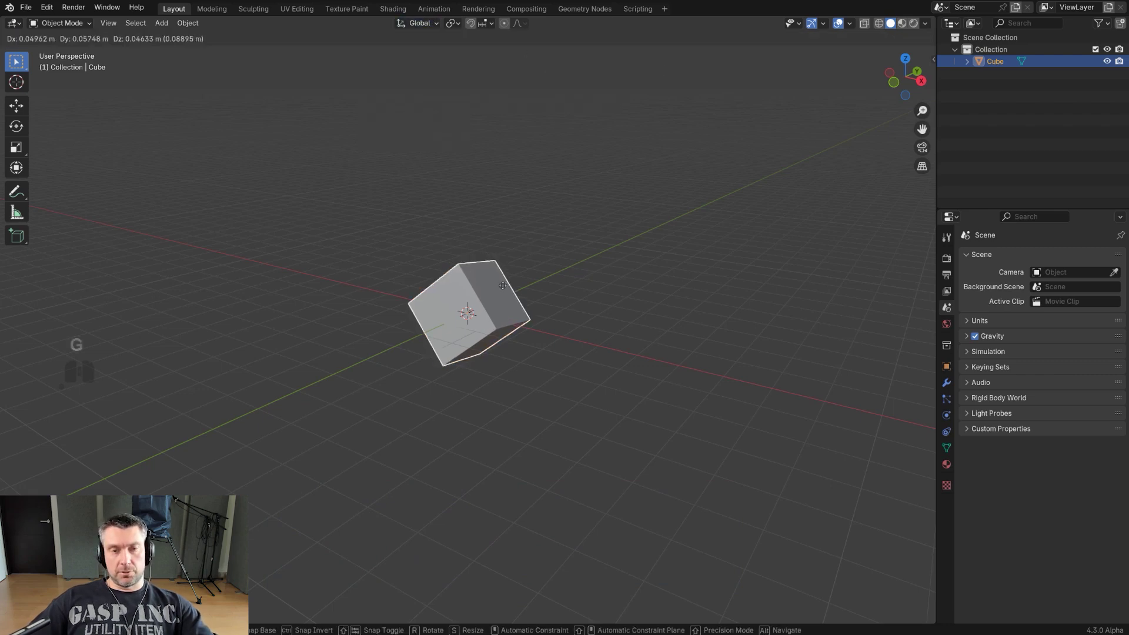
pyautogui.press('z')
pyautogui.press('z')
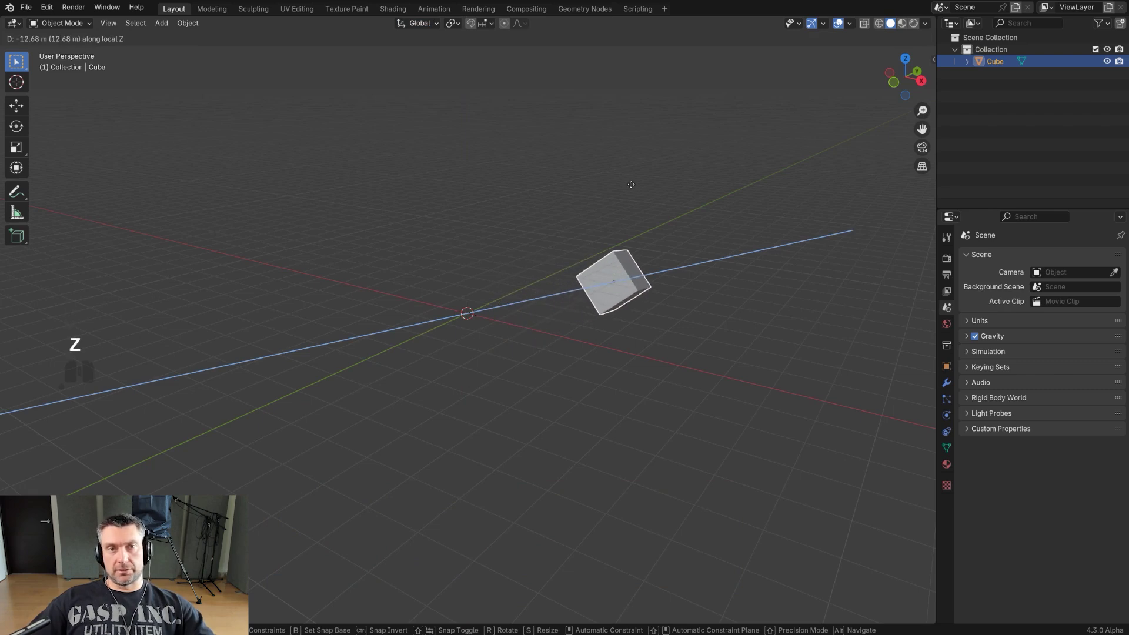
pyautogui.hotkey('ctrl', 'z')
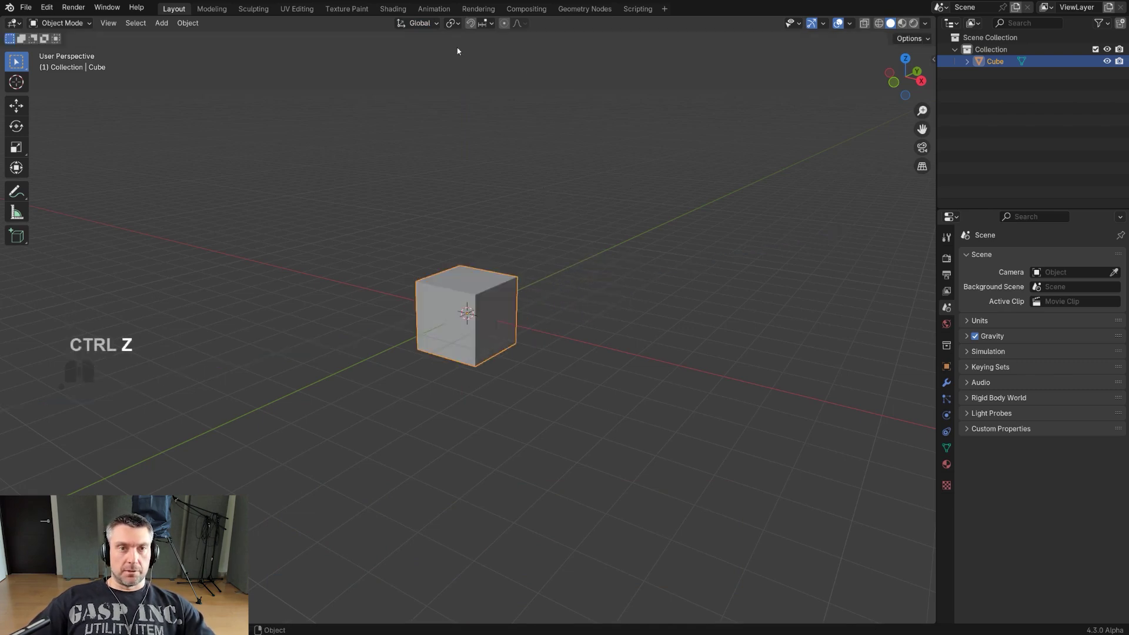
# Inspect the Transform Pivot Point options without changing them.
pyautogui.click(453, 23)
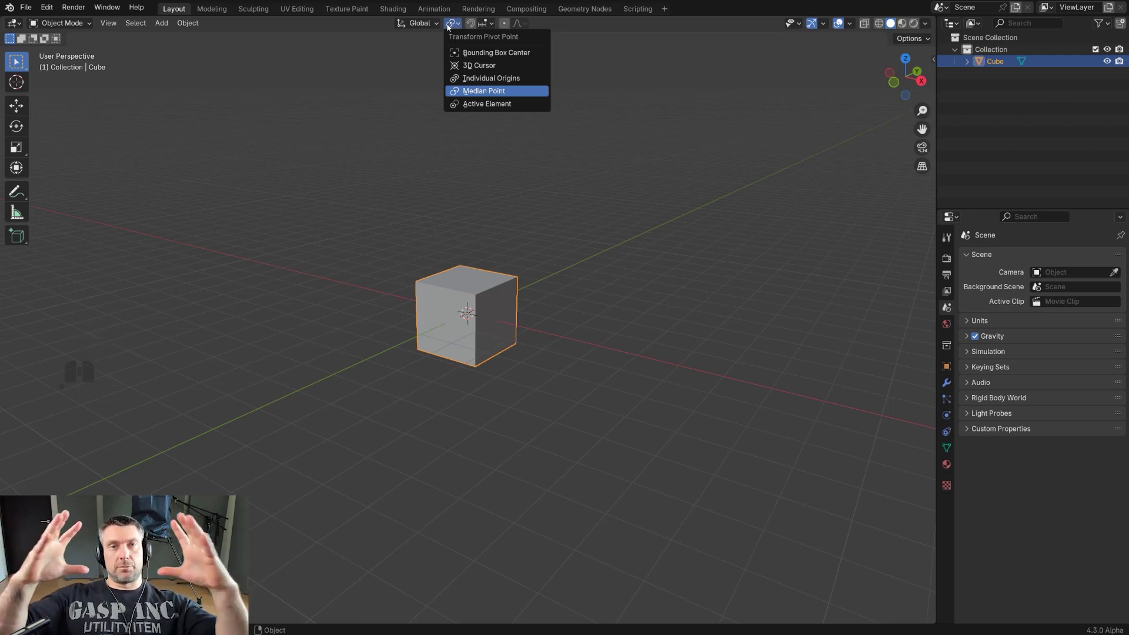
pyautogui.click(450, 24)
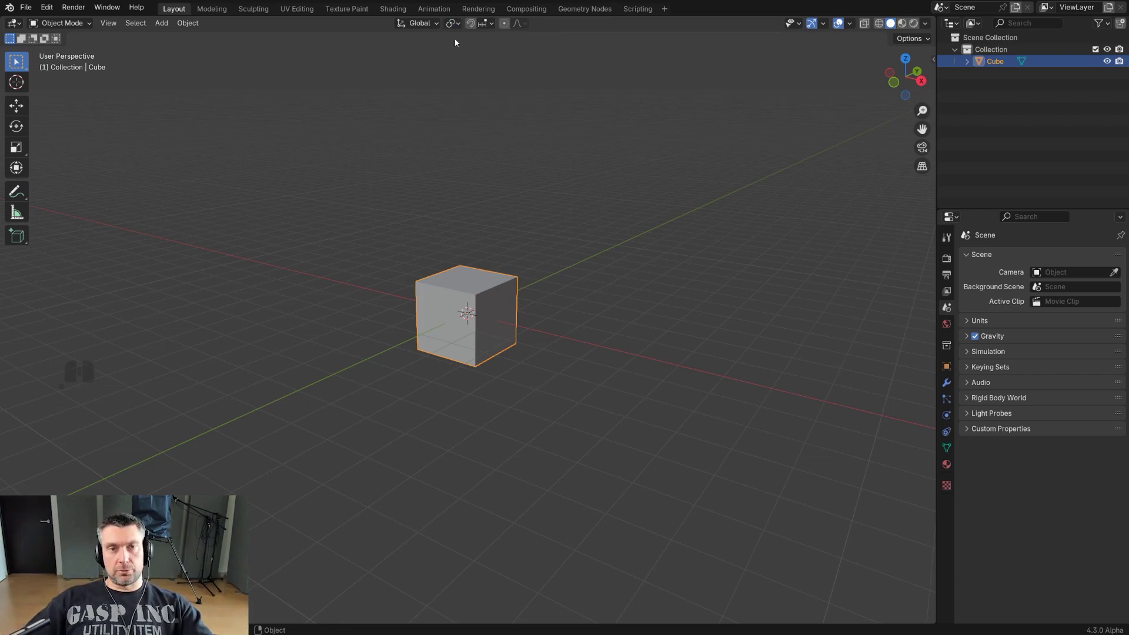
pyautogui.click(452, 23)
pyautogui.click(476, 79)
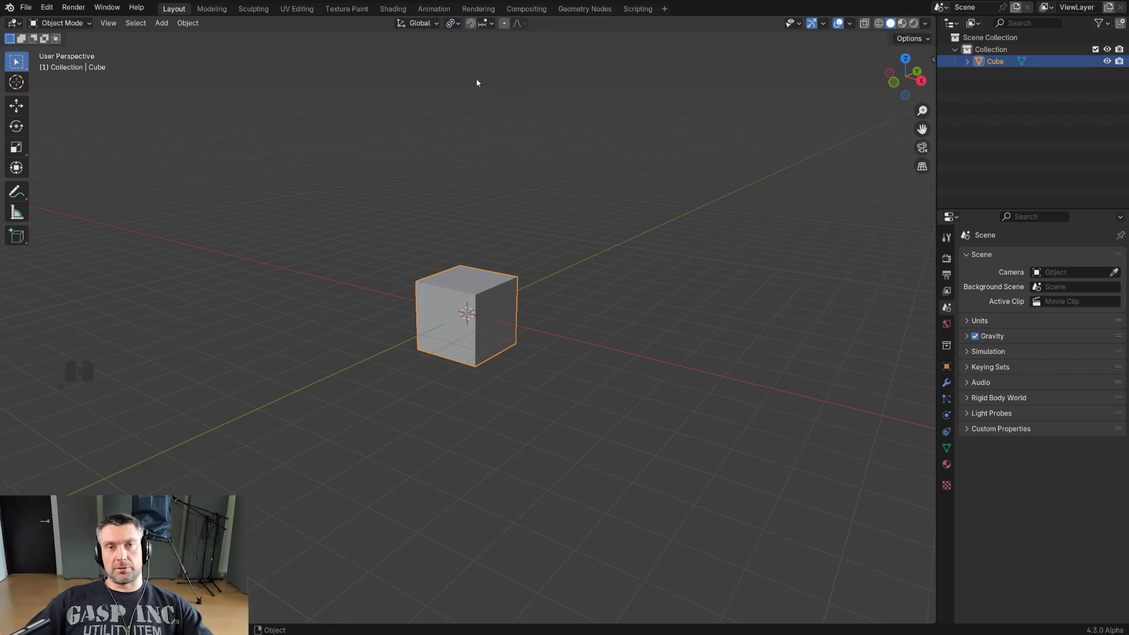
pyautogui.scroll(6, 415, 371)
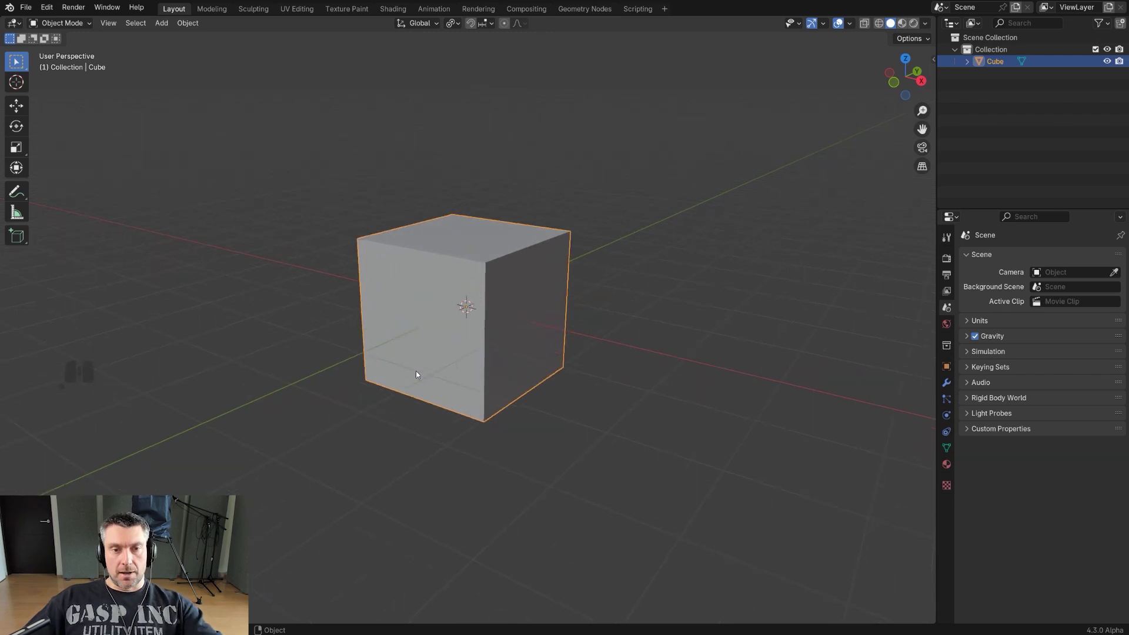
pyautogui.scroll(-5, 529, 302)
# Move the cube away from the world origin, then try a free rotation and cancel it.
pyautogui.press('g')
pyautogui.click(683, 226)
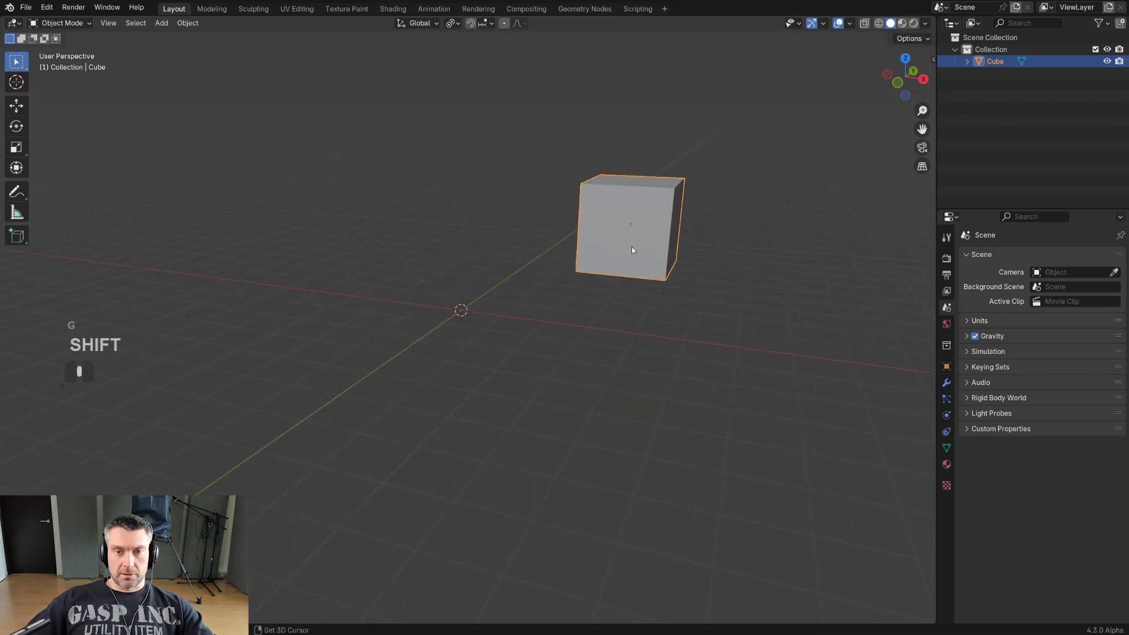
pyautogui.scroll(6, 631, 246)
pyautogui.scroll(-6, 599, 306)
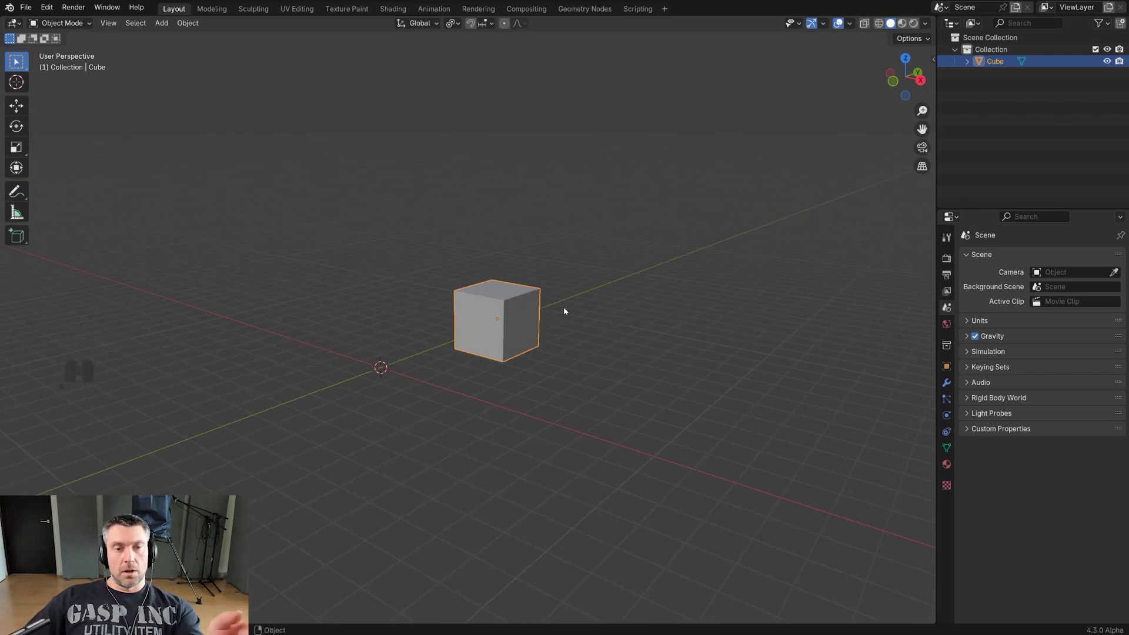
pyautogui.scroll(2, 530, 304)
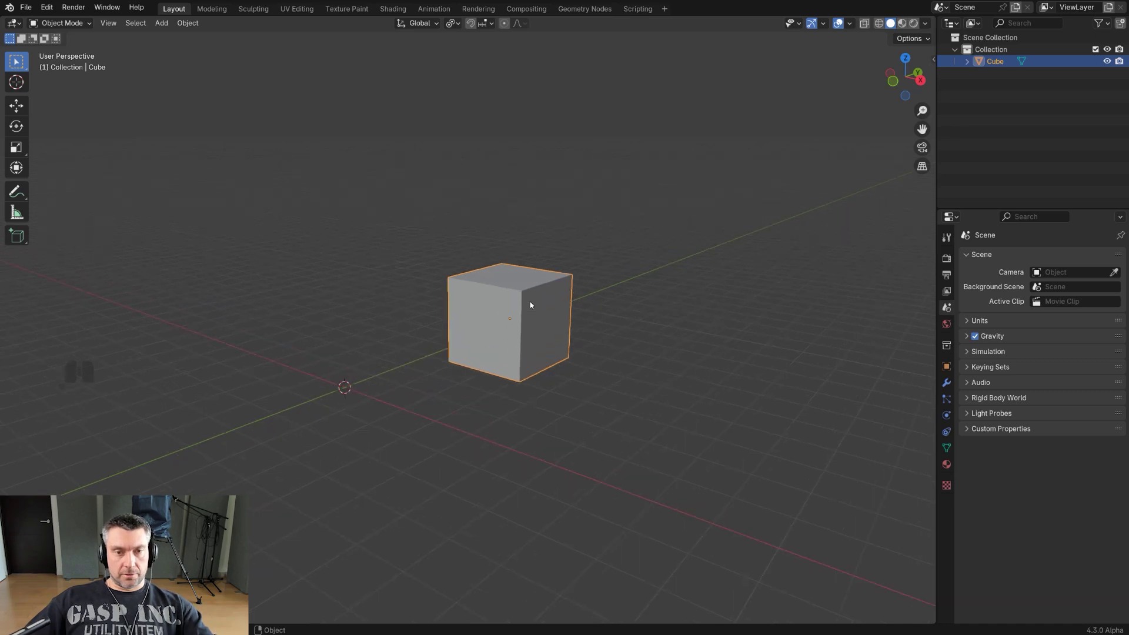
pyautogui.press('r')
pyautogui.press('r')
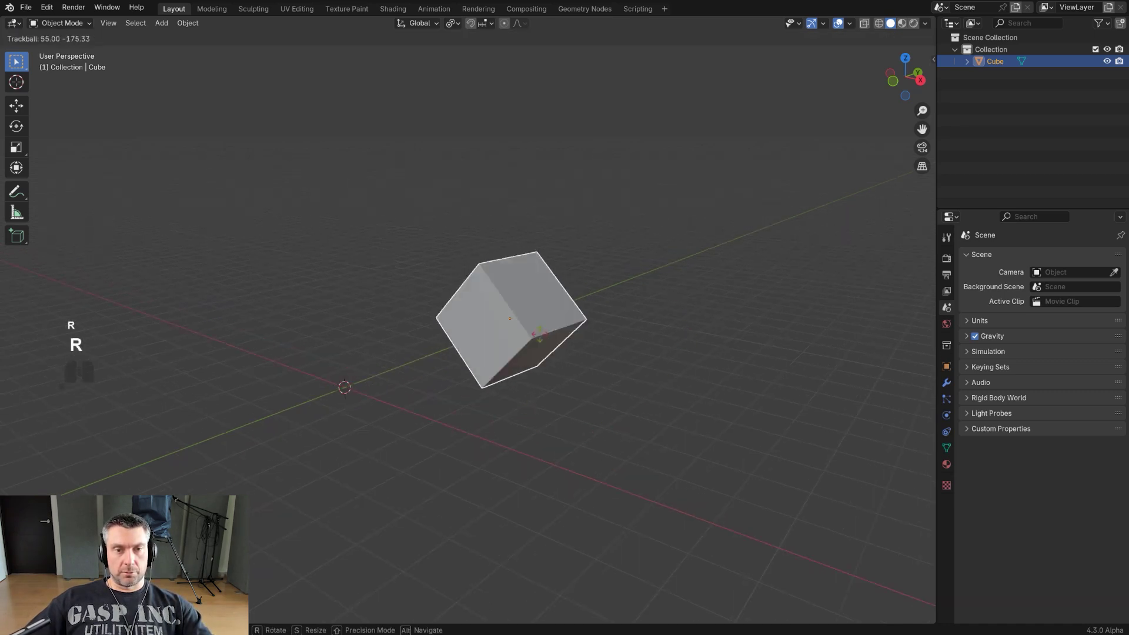
pyautogui.rightClick(571, 320)
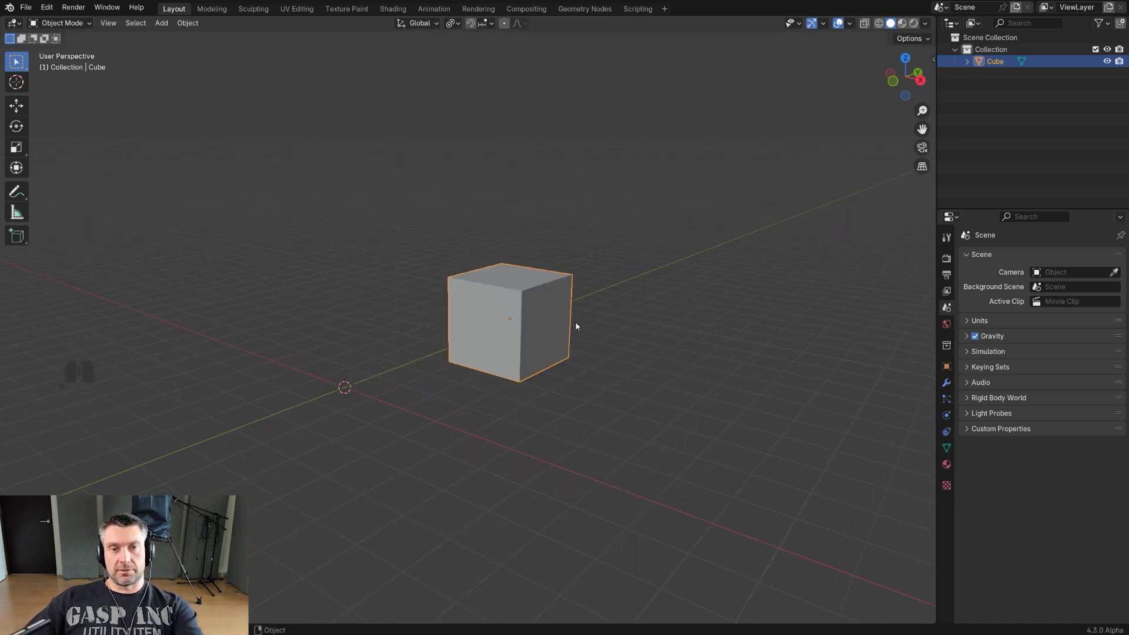
pyautogui.scroll(-2, 570, 320)
pyautogui.scroll(-3, 510, 337)
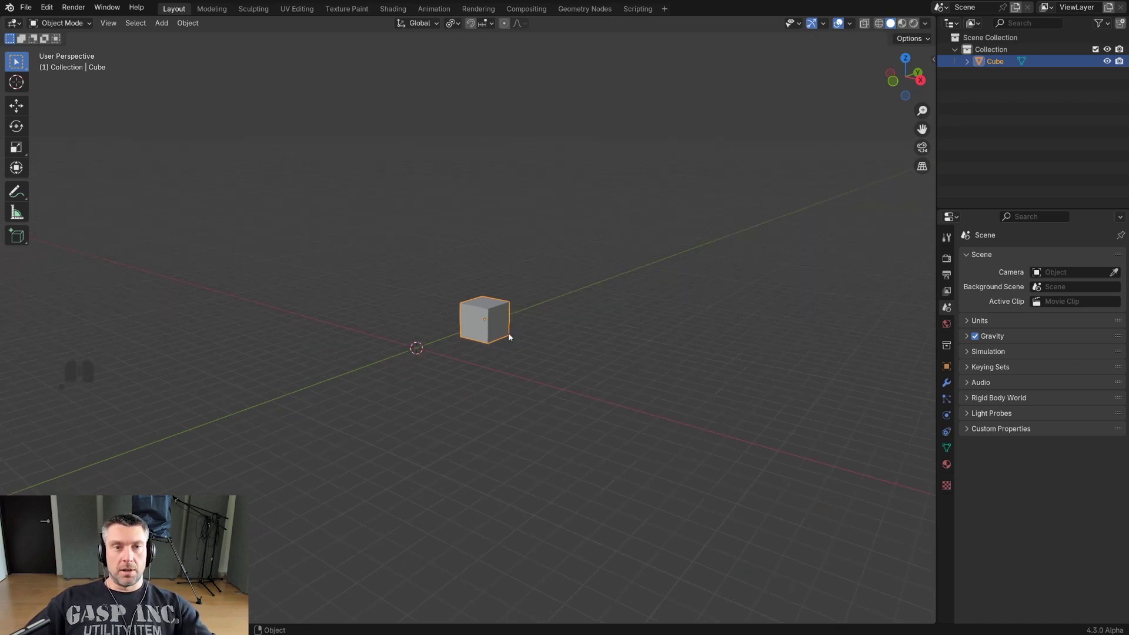
# Set the Transform Pivot Point to 3D Cursor and preview a Z-axis rotation, cancelling it.
pyautogui.click(452, 23)
pyautogui.click(475, 64)
pyautogui.scroll(-1, 422, 354)
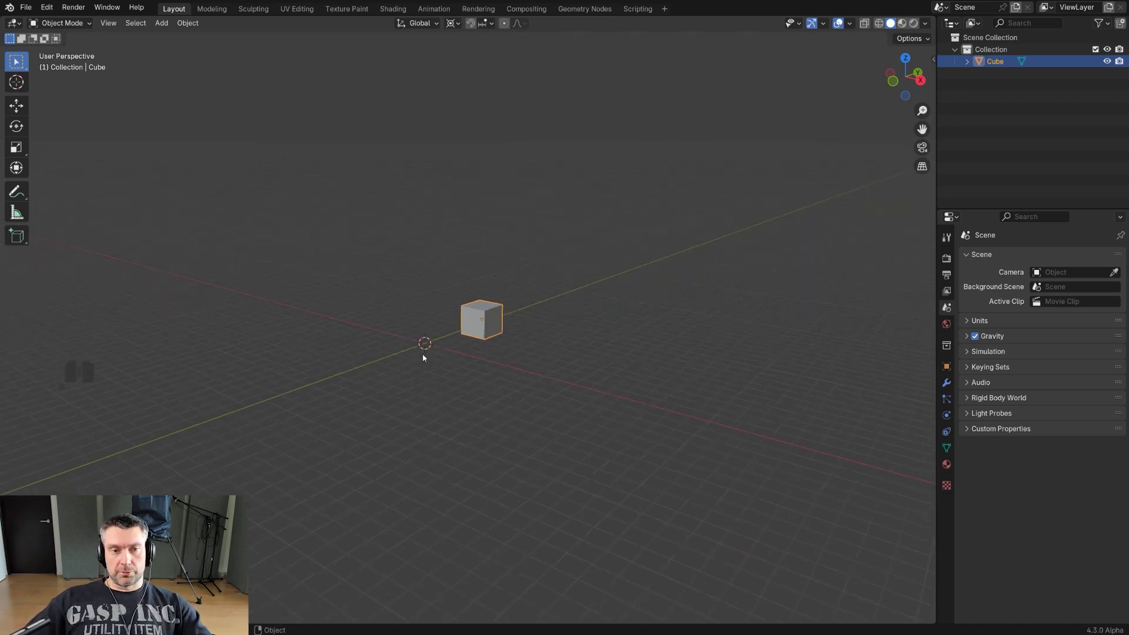
pyautogui.scroll(4, 405, 353)
pyautogui.scroll(-2, 408, 355)
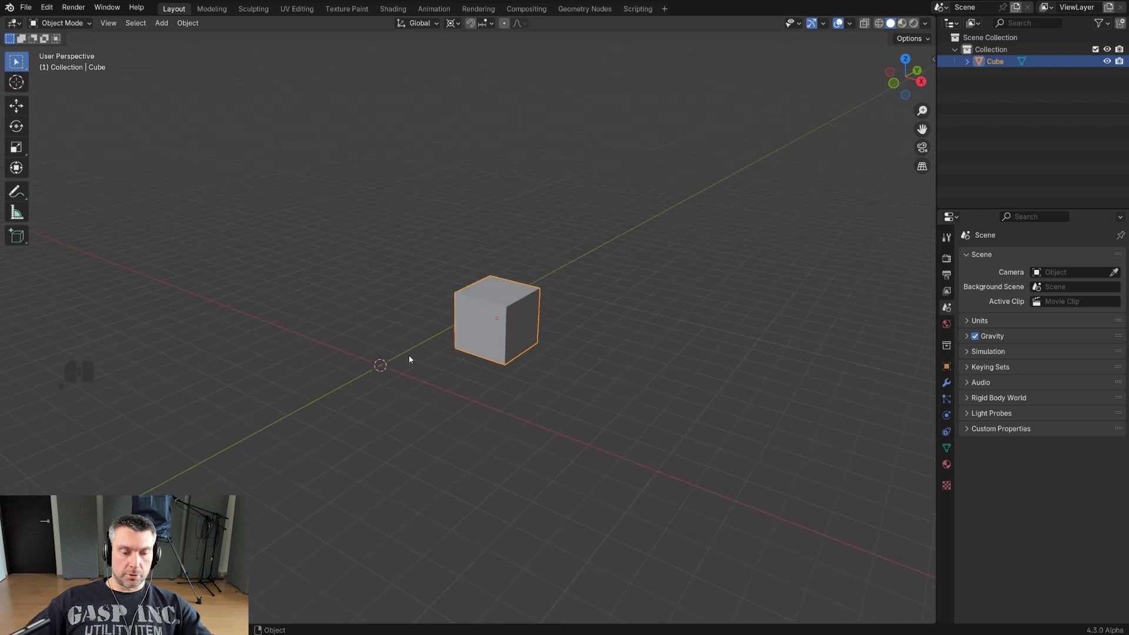
pyautogui.keyDown('shift'); pyautogui.moveTo(408, 355); pyautogui.dragTo(620, 265, button='middle'); pyautogui.keyUp('shift')
pyautogui.press('r')
pyautogui.press('z')
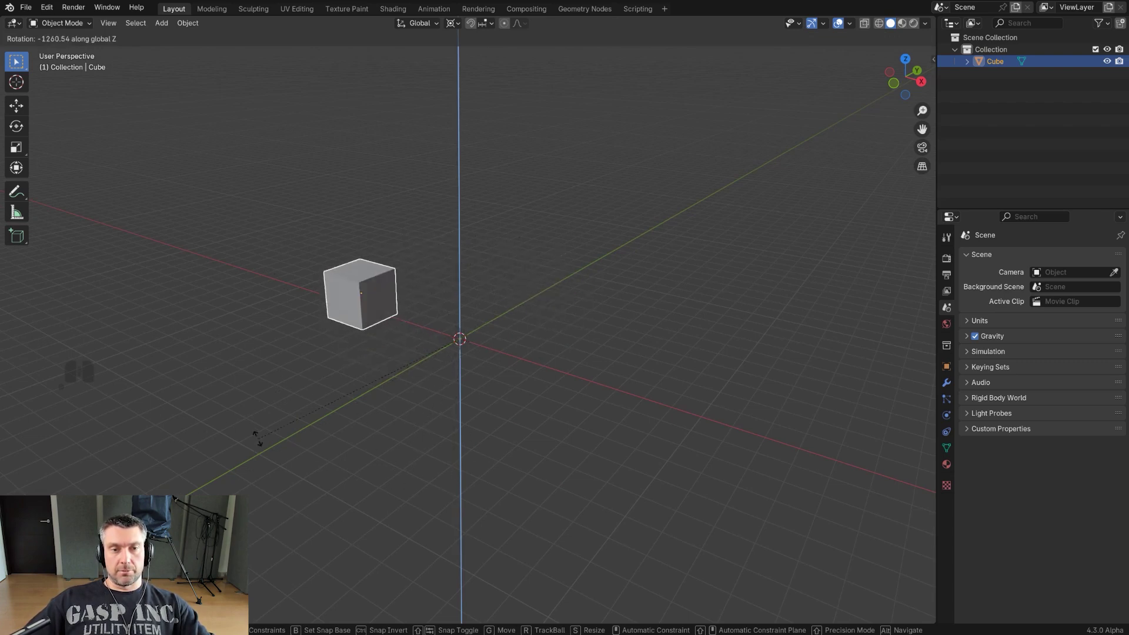
pyautogui.press('Escape')
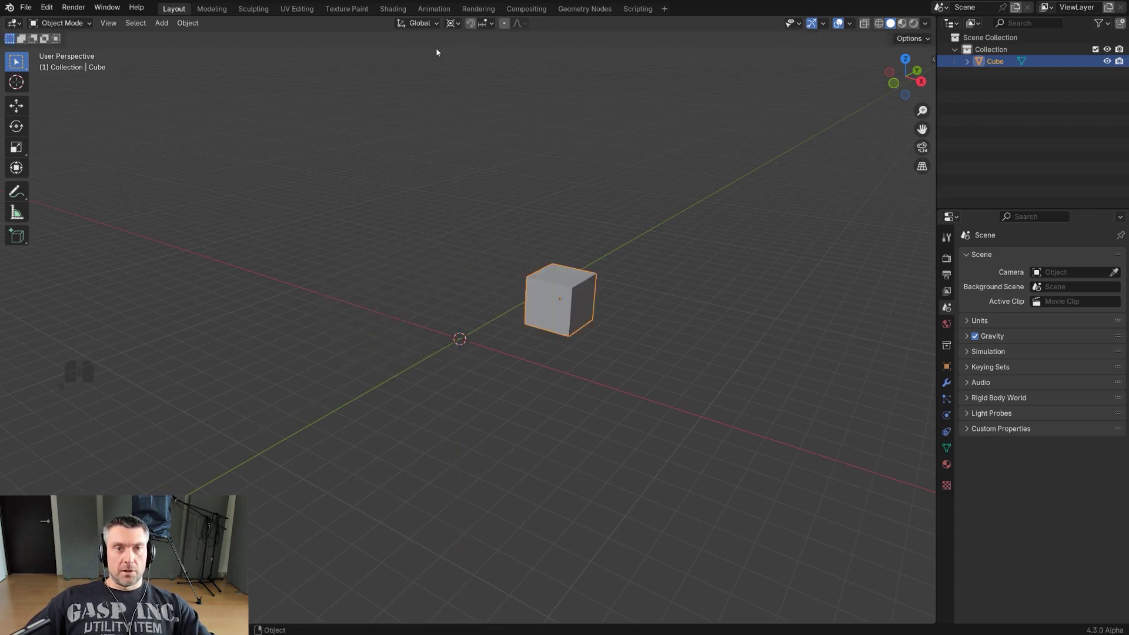
# Set the pivot point to Individual Origins, toggle overlays, and switch off the viewport gizmo.
pyautogui.click(452, 23)
pyautogui.click(476, 80)
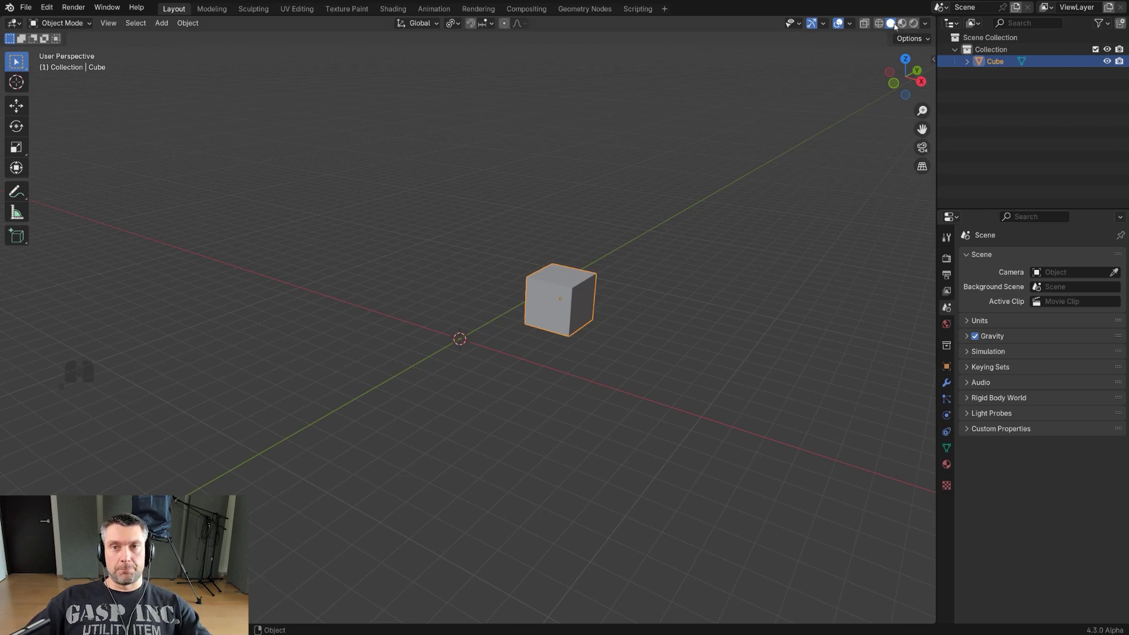
pyautogui.click(838, 24)
pyautogui.click(838, 23)
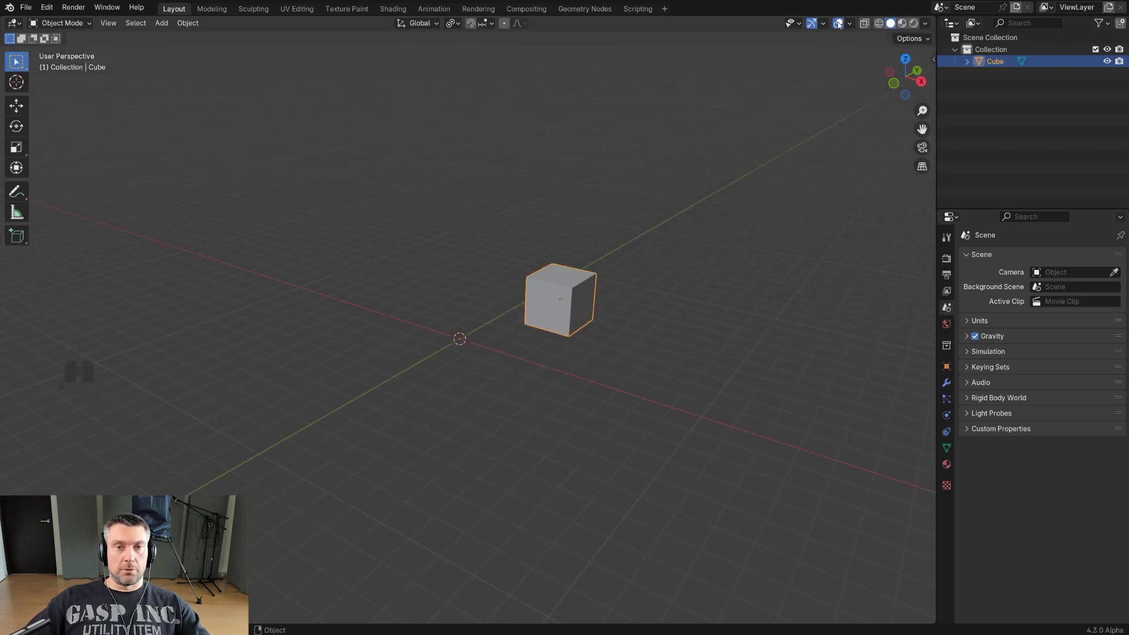
pyautogui.click(837, 24)
pyautogui.click(837, 24)
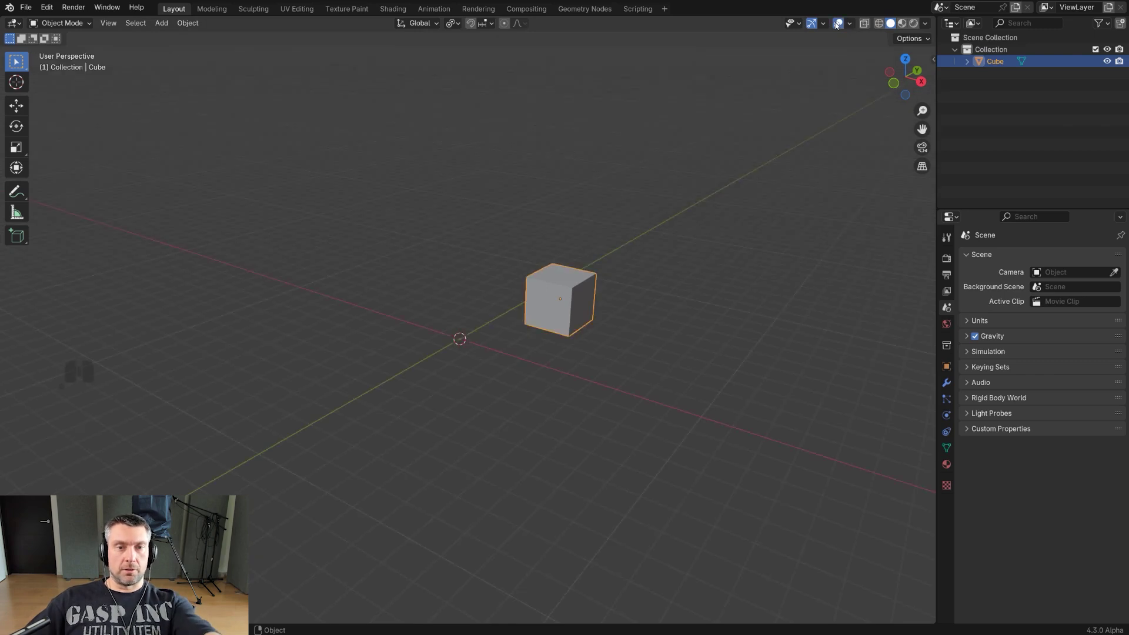
pyautogui.click(850, 24)
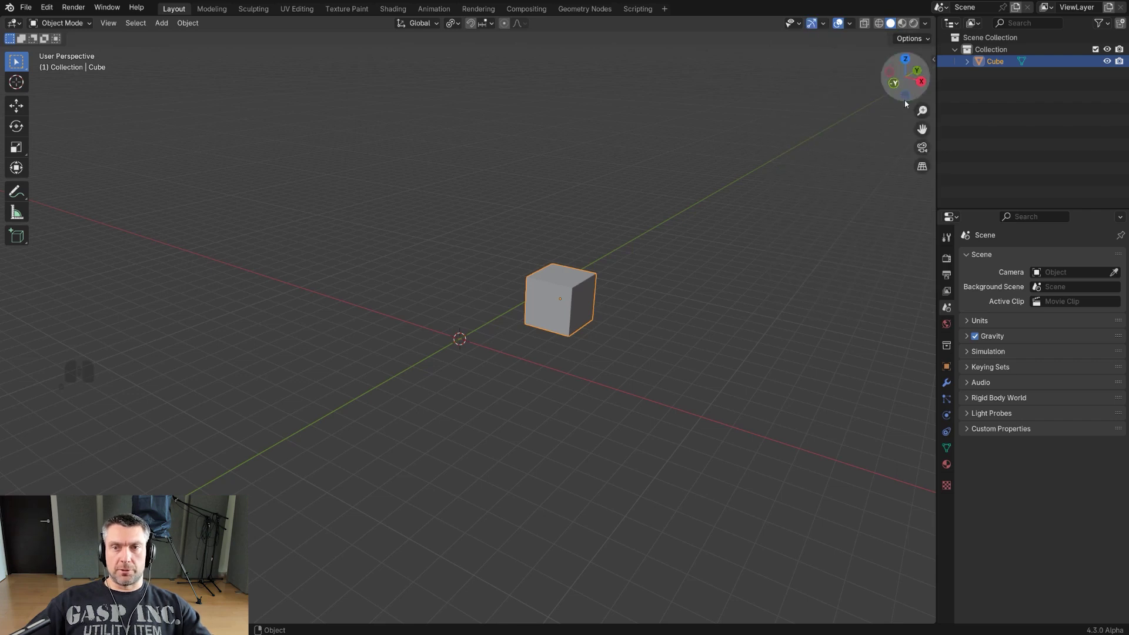
pyautogui.click(811, 24)
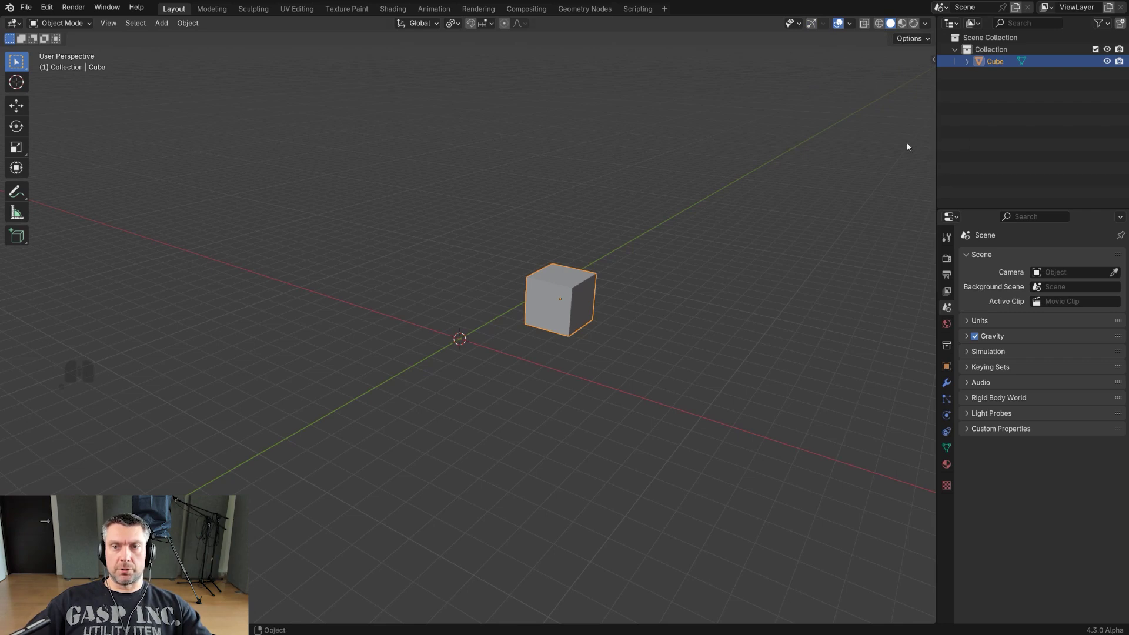
pyautogui.scroll(2, 800, 139)
pyautogui.click(863, 24)
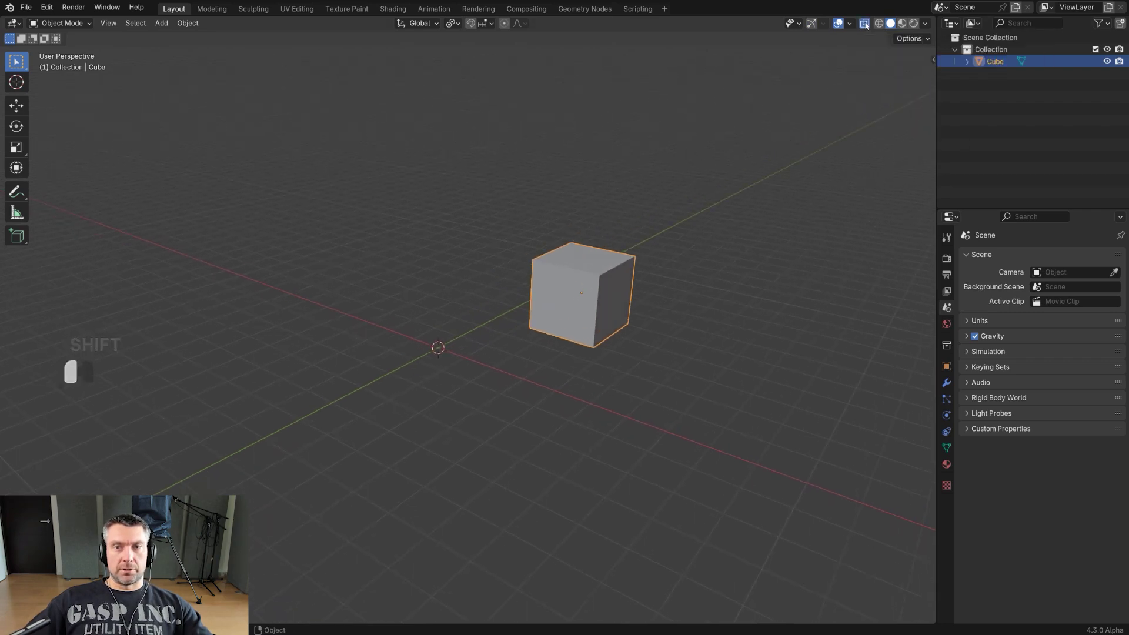
pyautogui.click(865, 23)
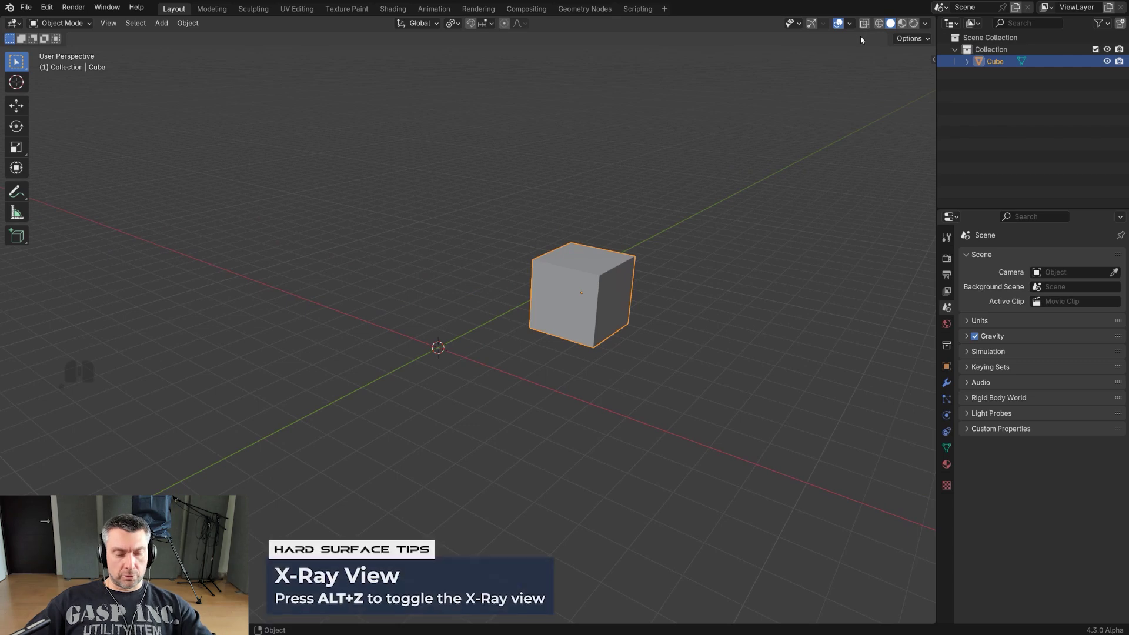
pyautogui.hotkey('alt', 'z')
pyautogui.hotkey('alt', 'z')
pyautogui.hotkey('alt', 'z')
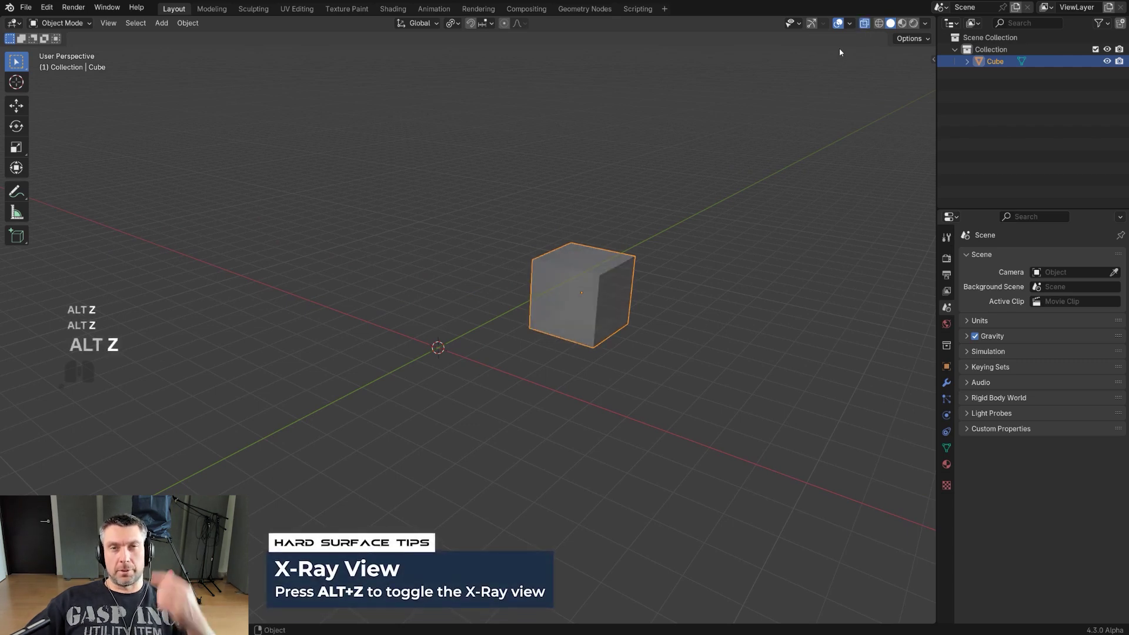
pyautogui.hotkey('alt', 'z')
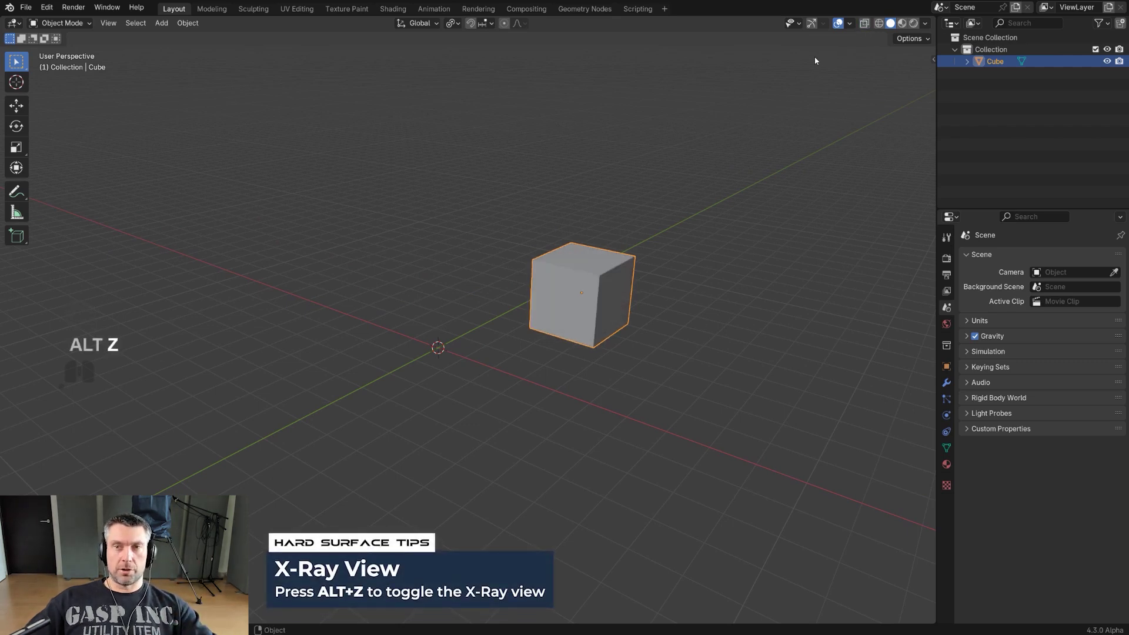
pyautogui.click(902, 24)
pyautogui.moveTo(615, 298); pyautogui.dragTo(789, 144, button='middle')
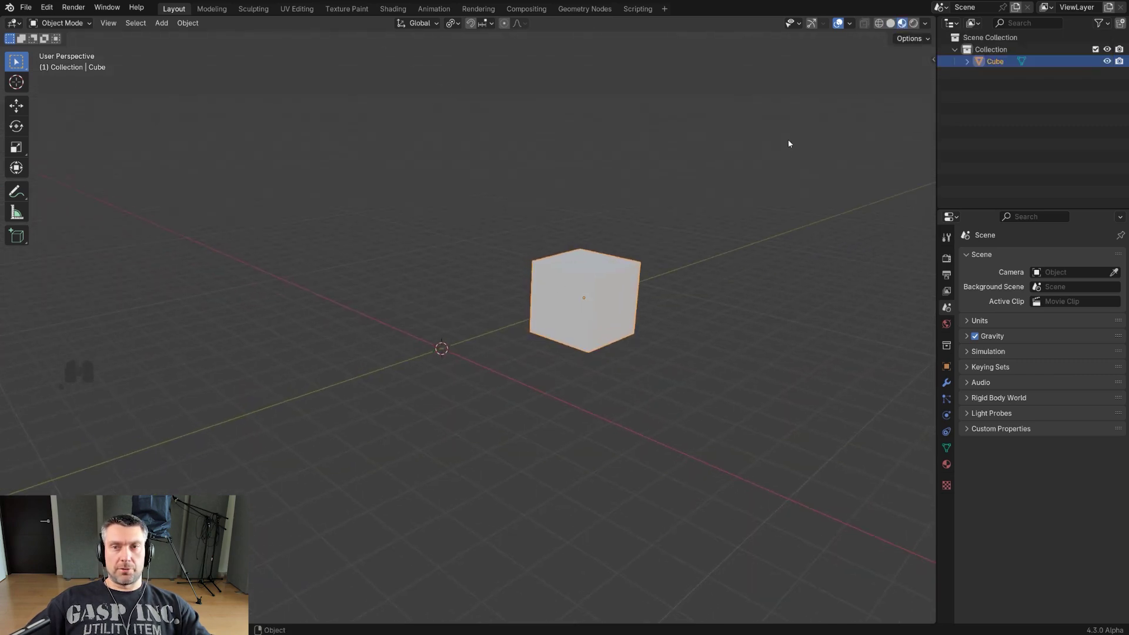
pyautogui.click(914, 23)
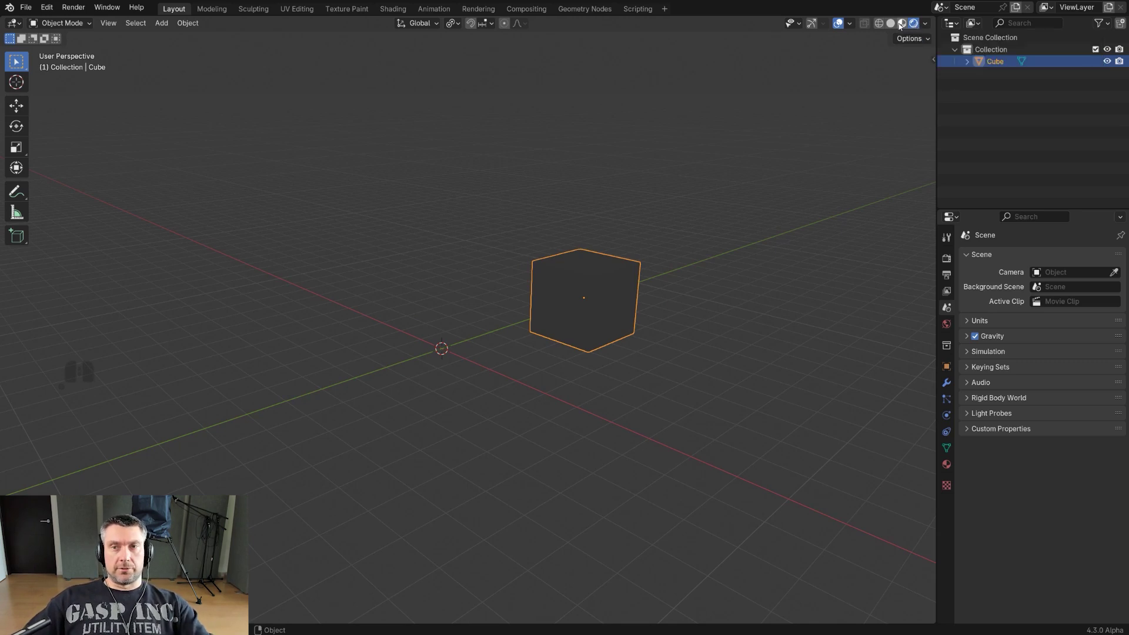
pyautogui.click(891, 23)
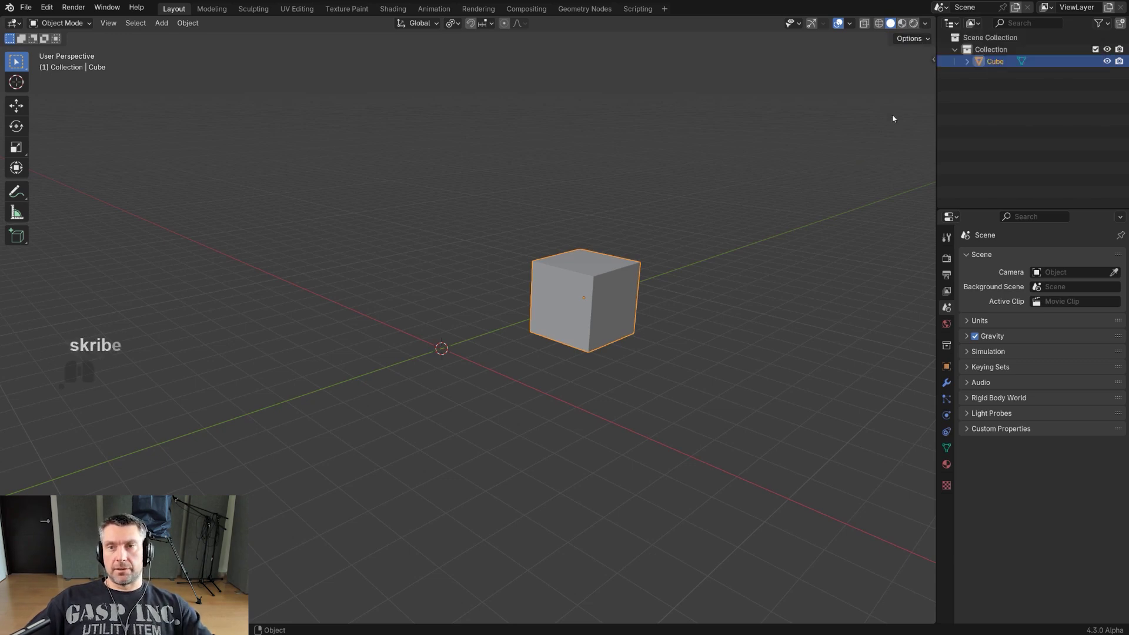
pyautogui.click(927, 24)
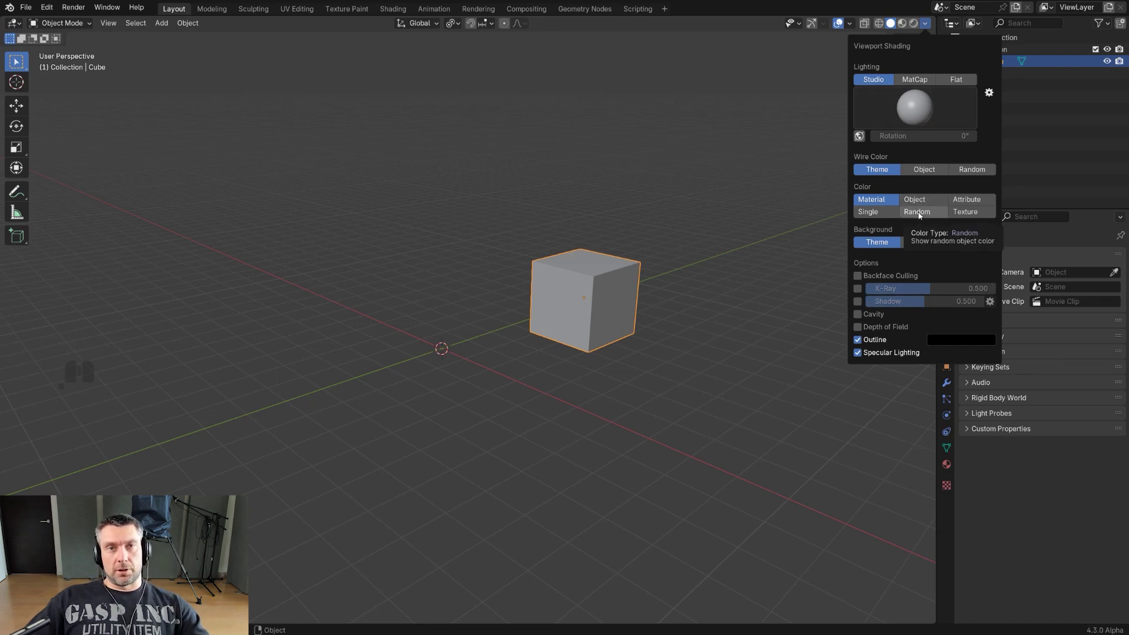
pyautogui.click(914, 79)
pyautogui.click(915, 107)
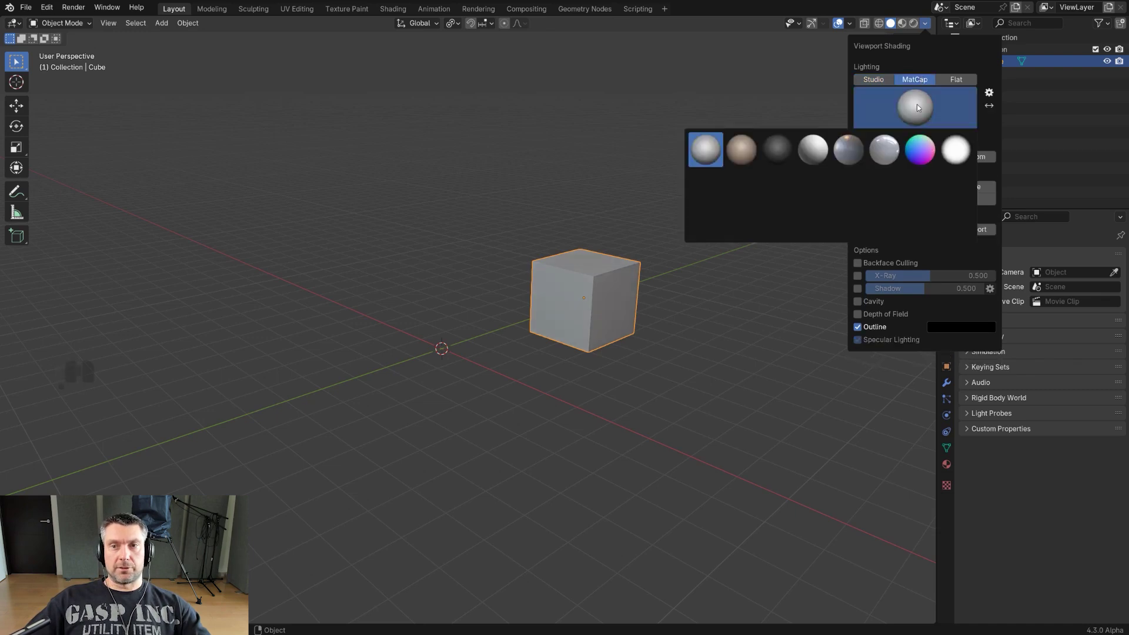
pyautogui.click(920, 185)
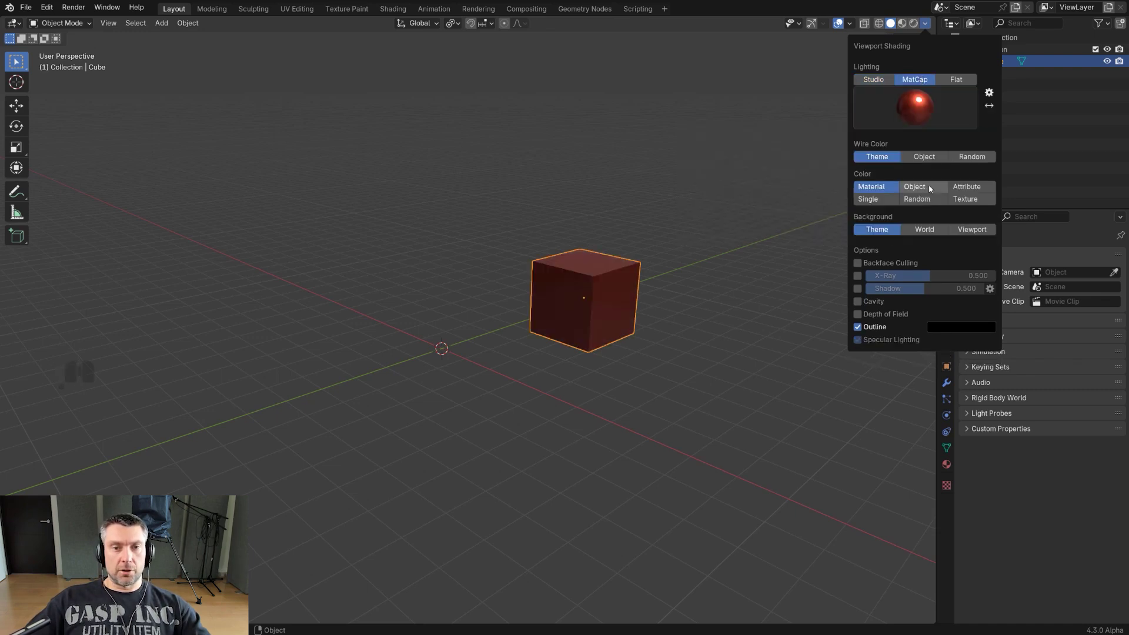
pyautogui.click(912, 112)
pyautogui.click(706, 150)
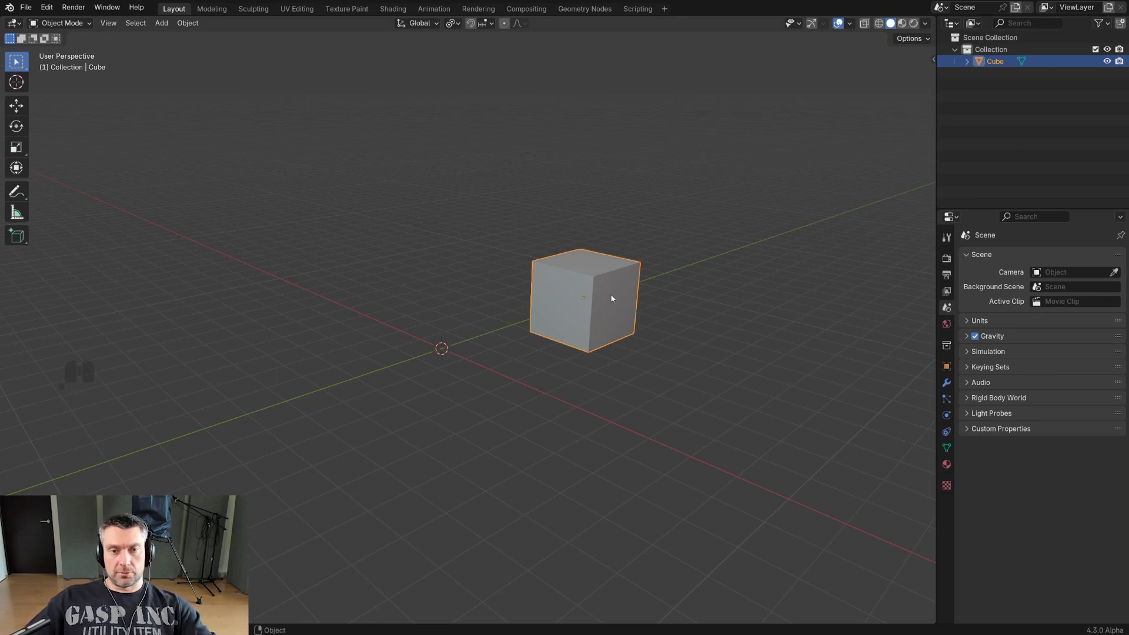
# Duplicate the cube, place the copy up and right, and move it into a new Collection 2.
pyautogui.keyDown('shift'); pyautogui.moveTo(575, 292); pyautogui.dragTo(519, 301, button='middle'); pyautogui.keyUp('shift')
pyautogui.hotkey('shift', 'd')
pyautogui.click(644, 233)
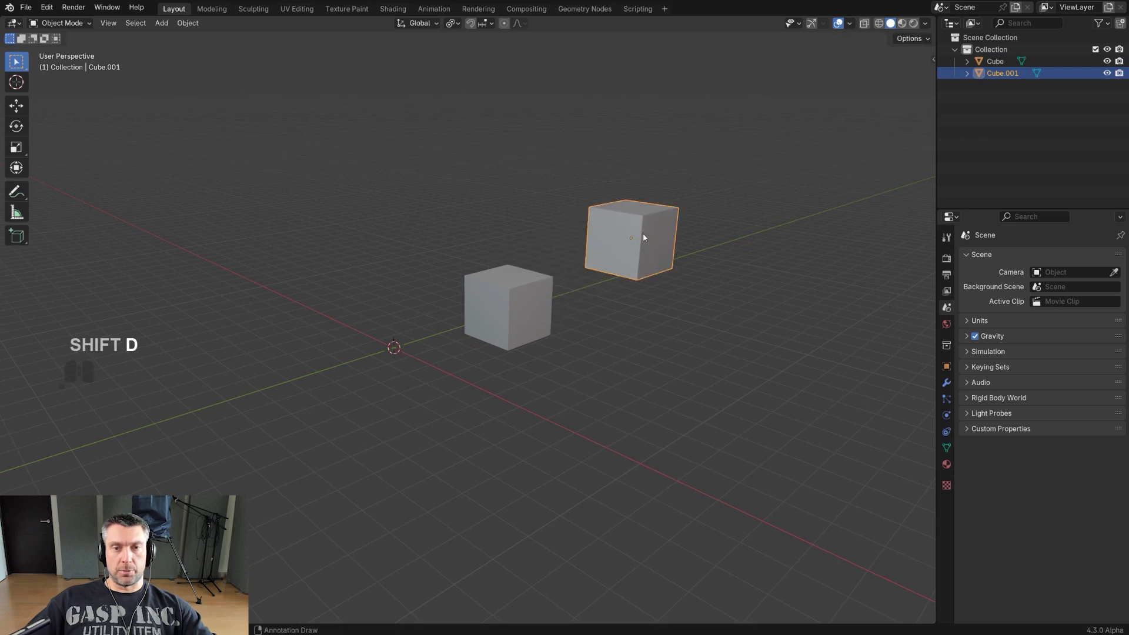
pyautogui.keyDown('shift'); pyautogui.moveTo(643, 233); pyautogui.dragTo(642, 259, button='middle'); pyautogui.keyUp('shift')
pyautogui.scroll(2, 826, 234)
pyautogui.keyDown('shift'); pyautogui.moveTo(826, 234); pyautogui.dragTo(726, 248, button='middle'); pyautogui.keyUp('shift')
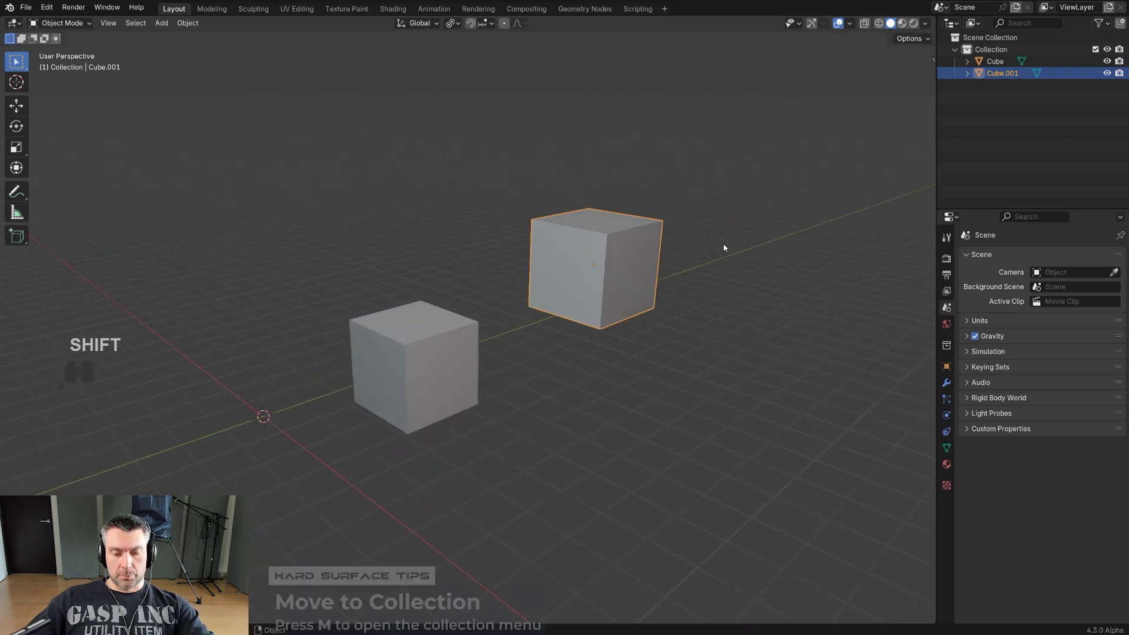
pyautogui.press('m')
pyautogui.click(722, 243)
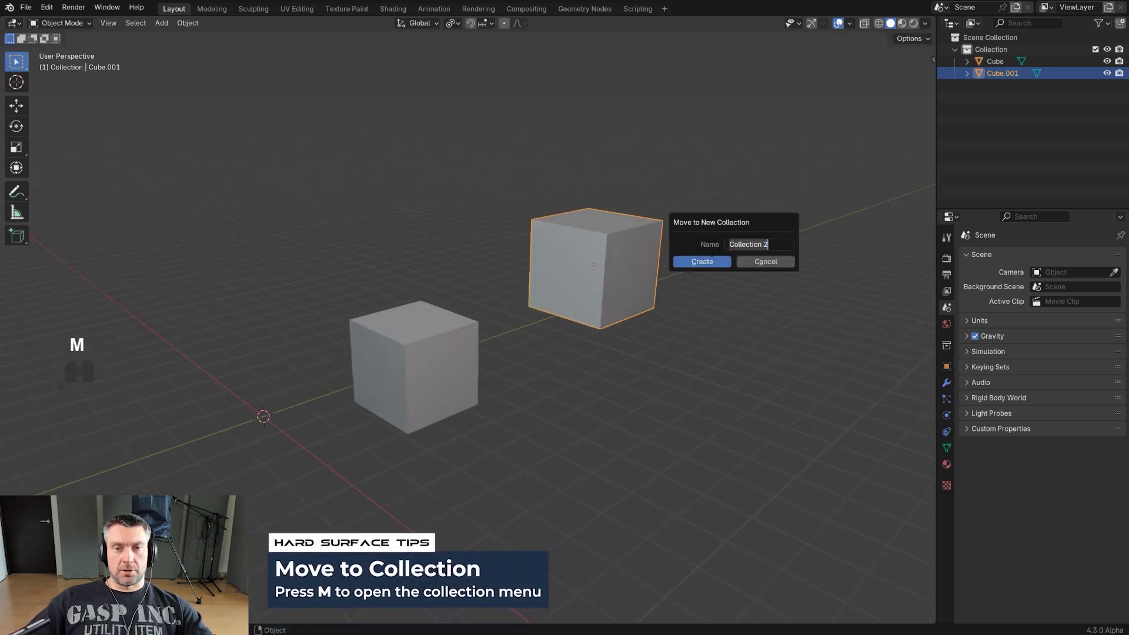
pyautogui.press('Return')
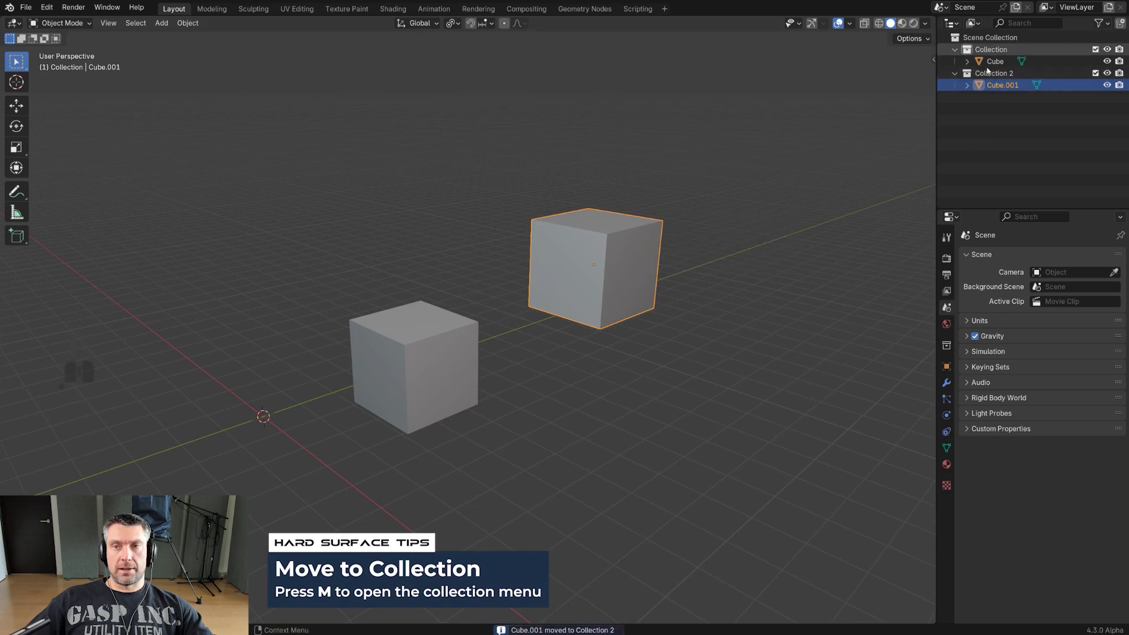
# Toggle Collection 2's viewport visibility and render exclusion, leaving it excluded from renders.
pyautogui.click(1108, 74)
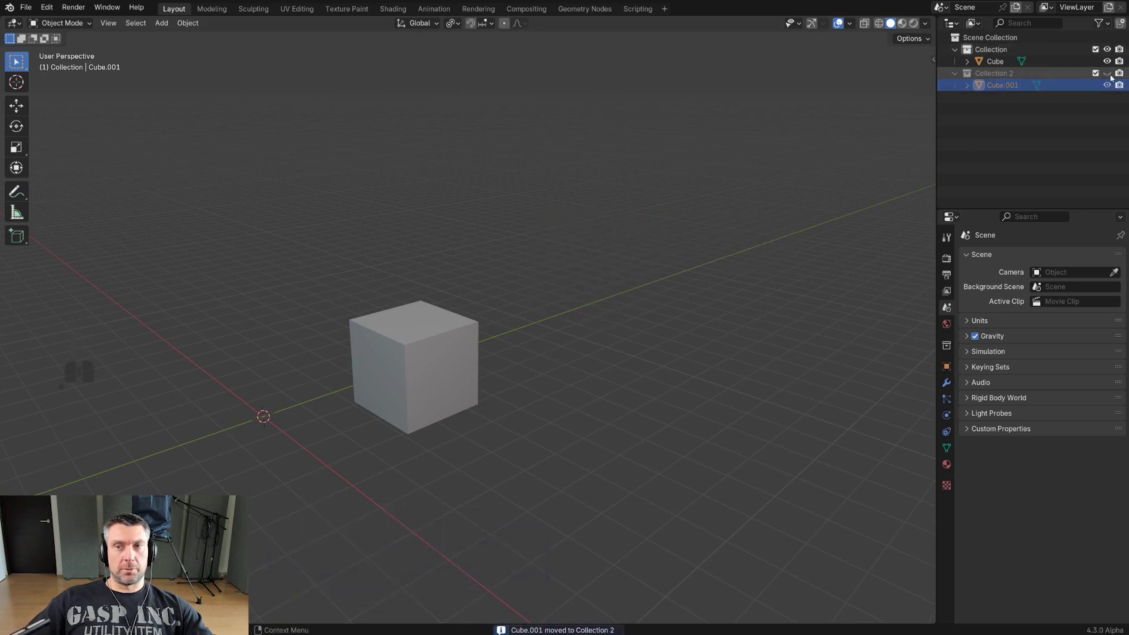
pyautogui.click(1108, 73)
pyautogui.click(422, 336)
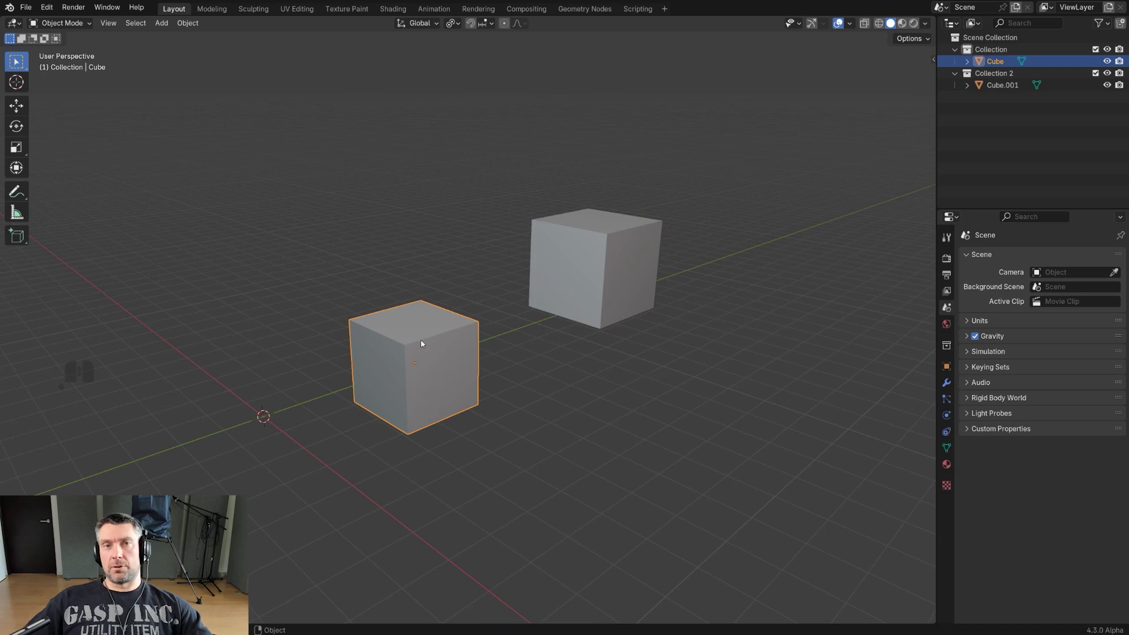
pyautogui.click(1107, 73)
pyautogui.click(1107, 73)
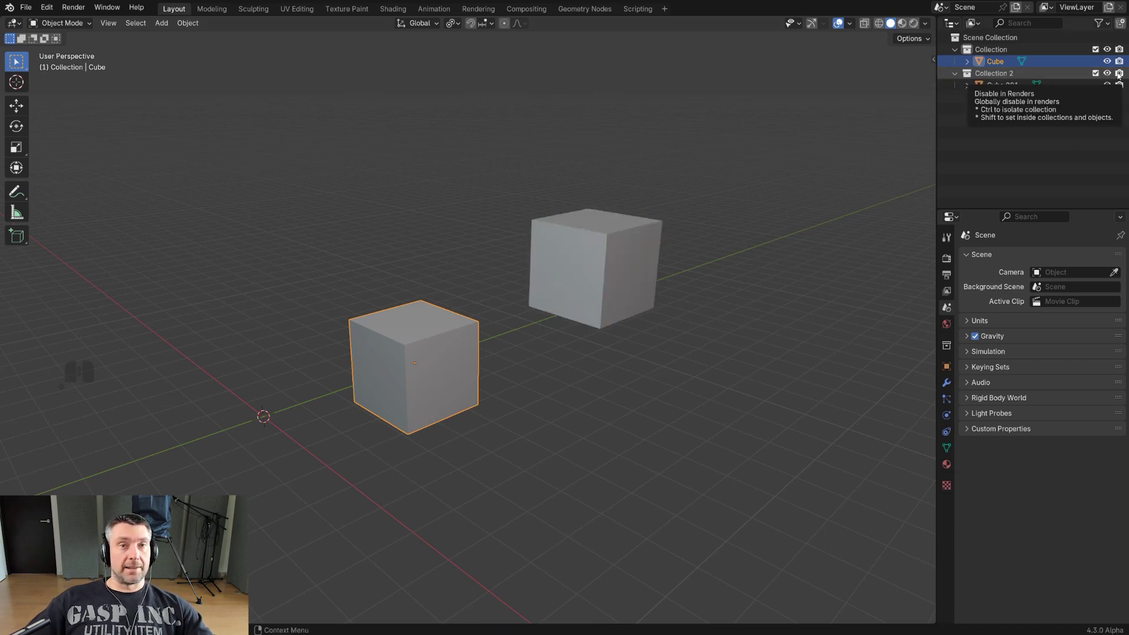
pyautogui.click(1118, 74)
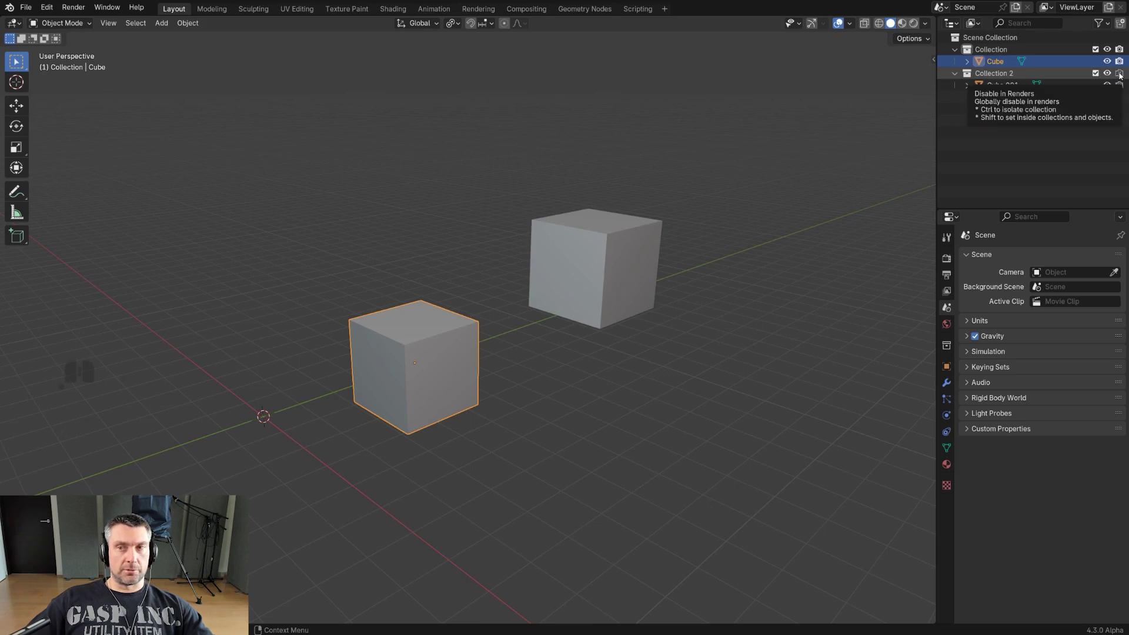
pyautogui.click(1118, 74)
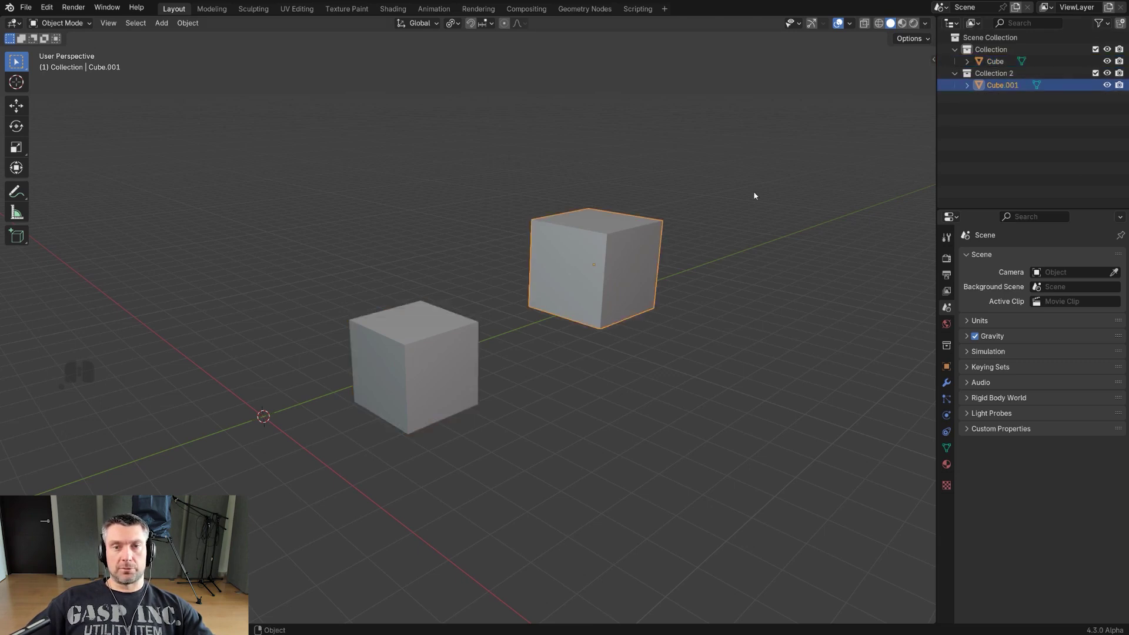
pyautogui.click(1118, 74)
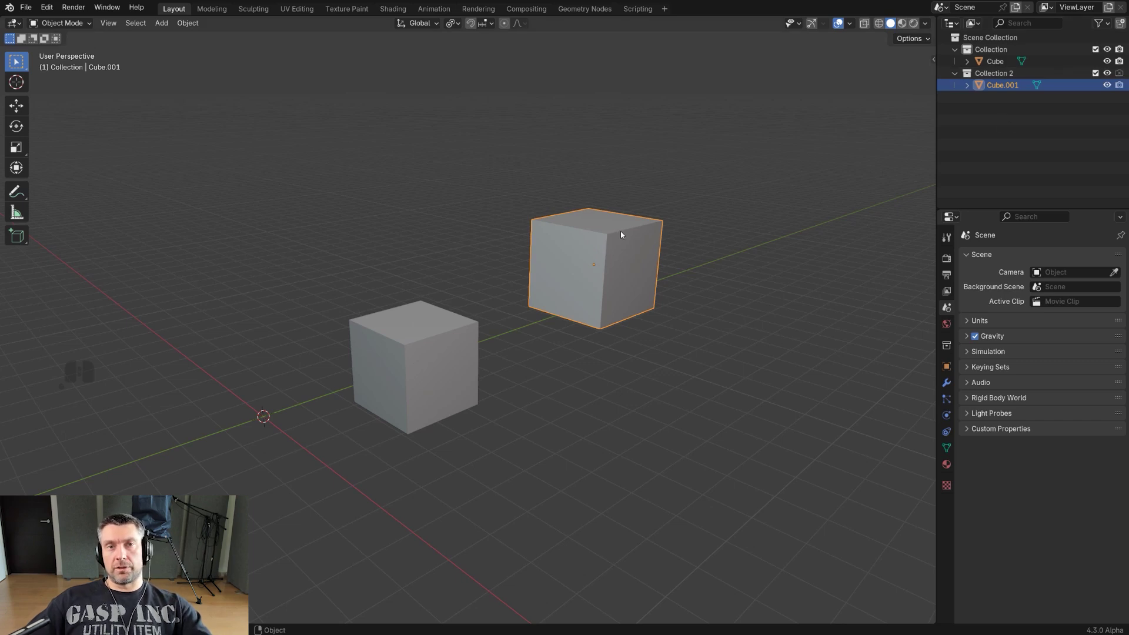
# Delete the duplicate Cube.001 and recentre the view on the original cube.
pyautogui.press('x')
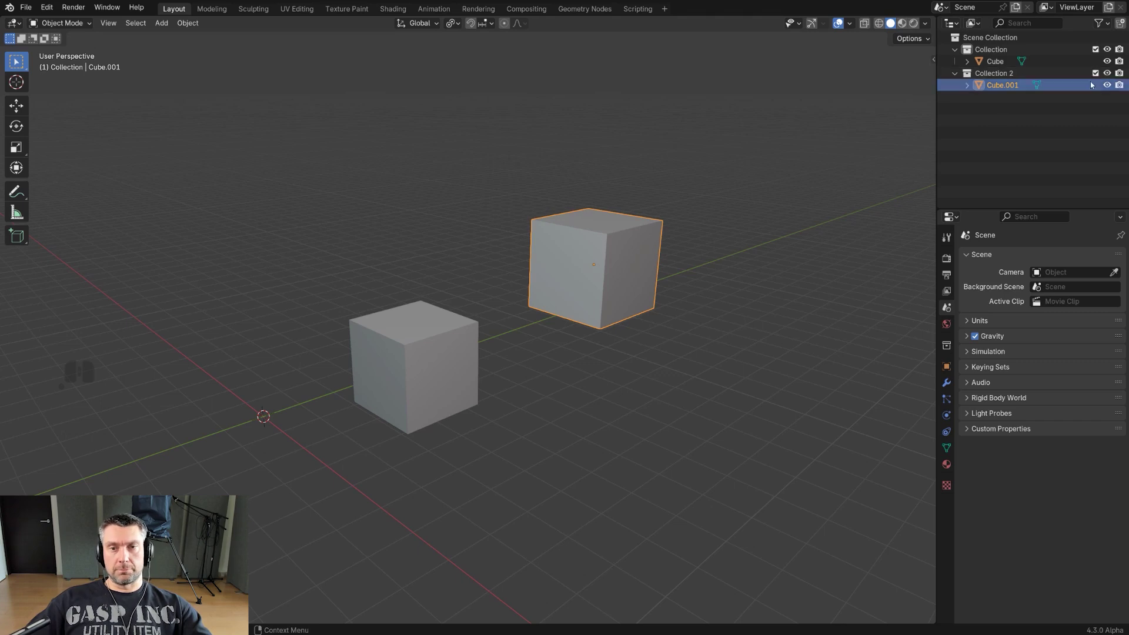
pyautogui.keyDown('shift'); pyautogui.moveTo(547, 300); pyautogui.dragTo(631, 261, button='middle'); pyautogui.keyUp('shift')
pyautogui.scroll(1, 631, 261)
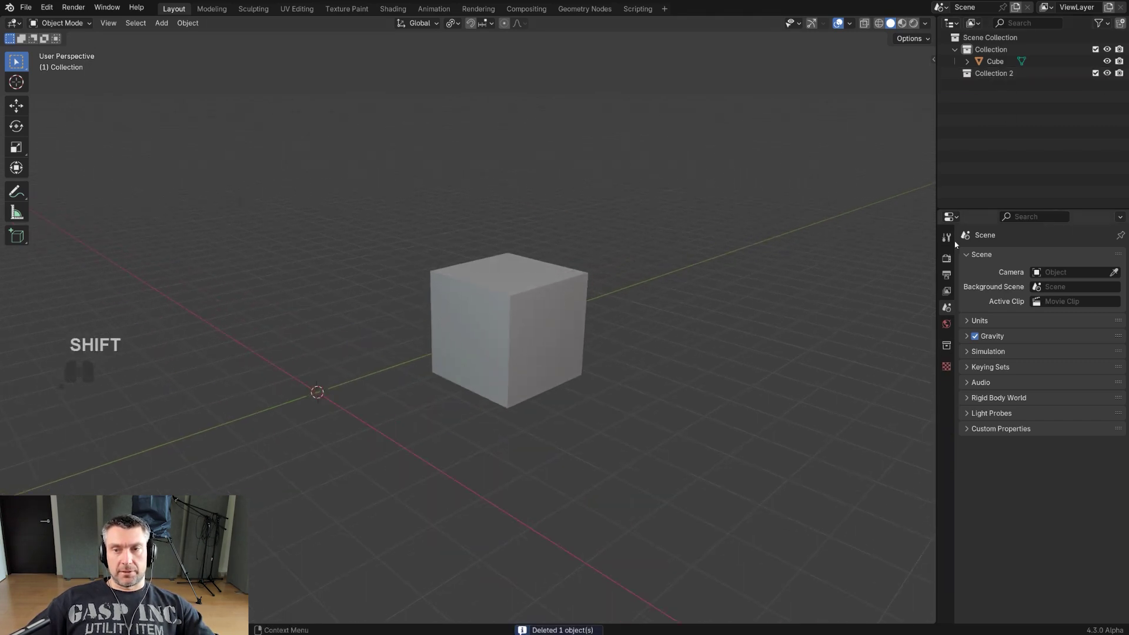
pyautogui.keyDown('shift'); pyautogui.moveTo(819, 260); pyautogui.dragTo(825, 262, button='middle'); pyautogui.keyUp('shift')
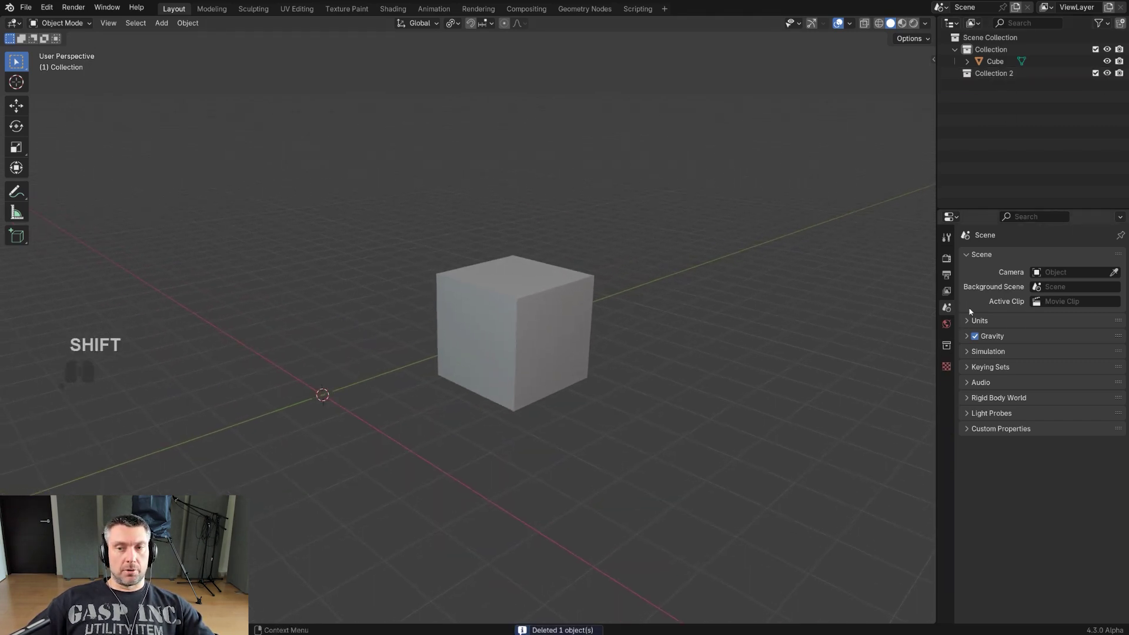
pyautogui.keyDown('shift'); pyautogui.moveTo(703, 272); pyautogui.dragTo(696, 264, button='middle'); pyautogui.keyUp('shift')
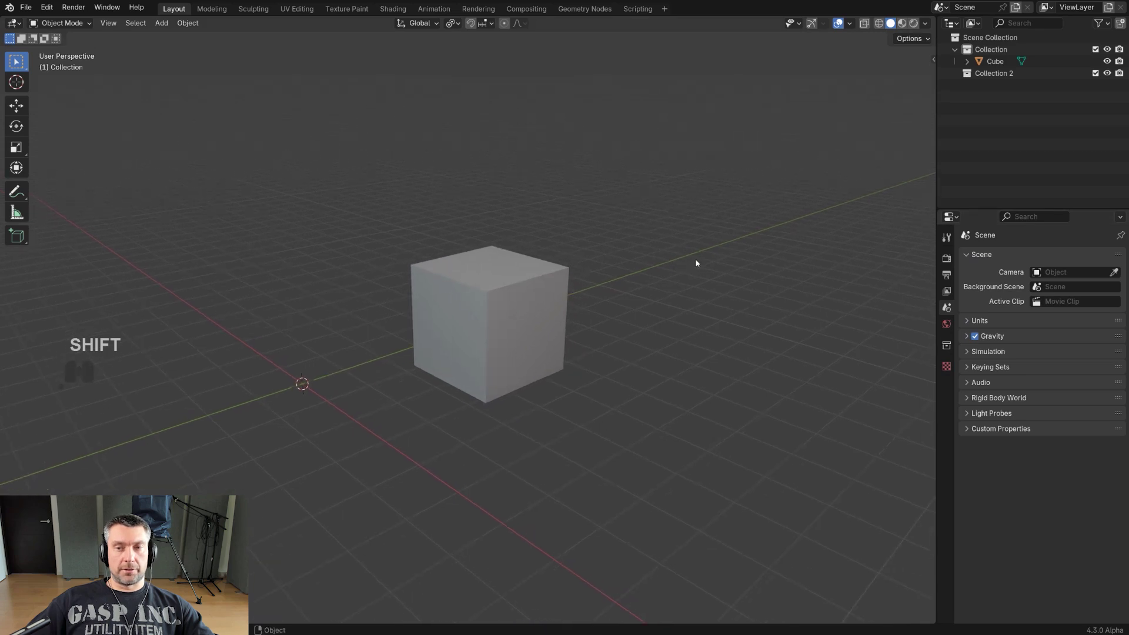
# Set the render engine to Cycles with GPU Compute as the device.
pyautogui.click(946, 259)
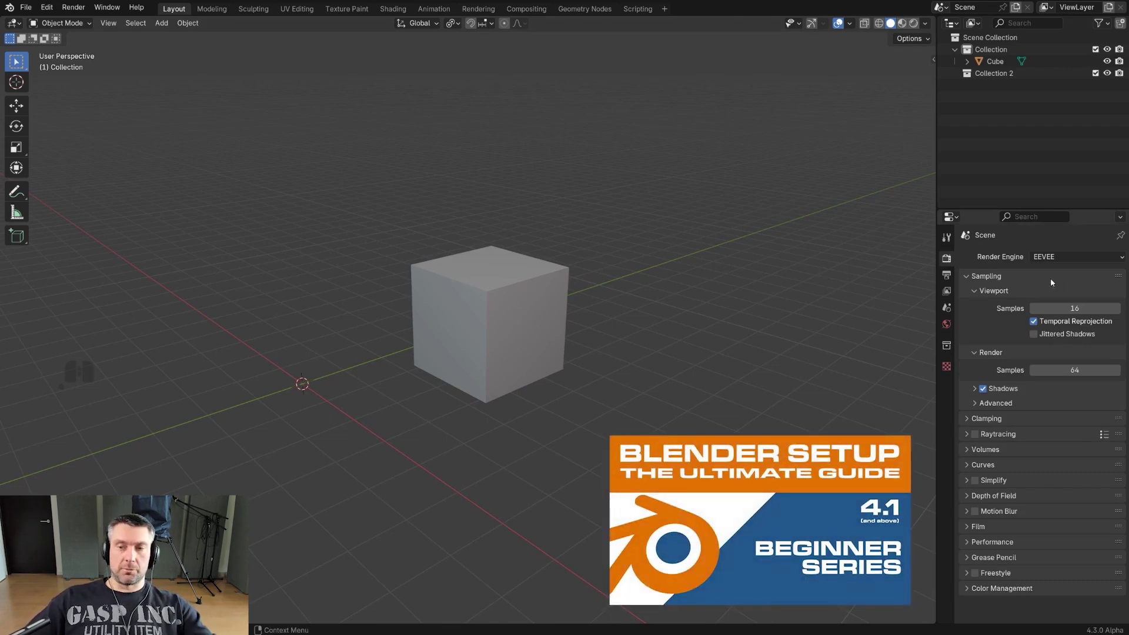
pyautogui.click(1059, 258)
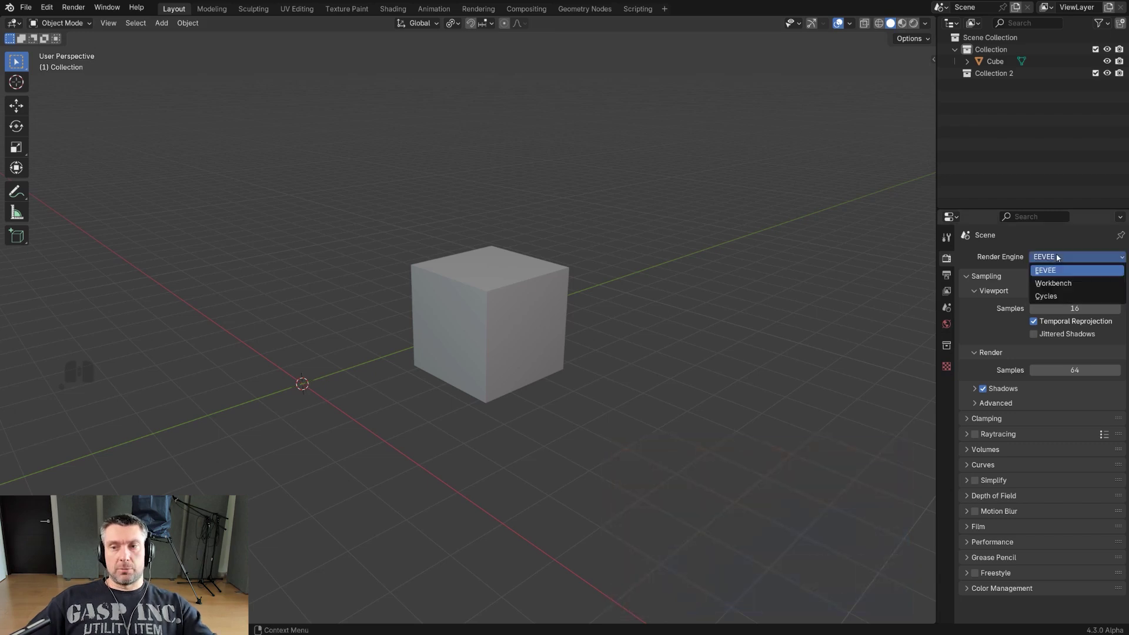
pyautogui.click(1058, 296)
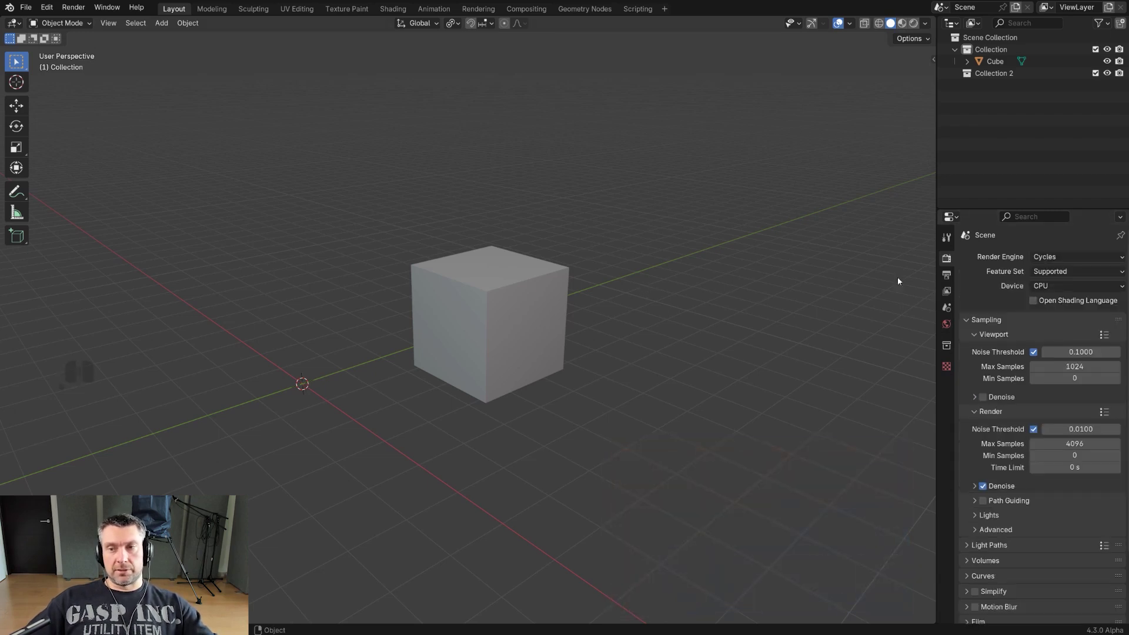
pyautogui.click(1052, 285)
pyautogui.click(1053, 312)
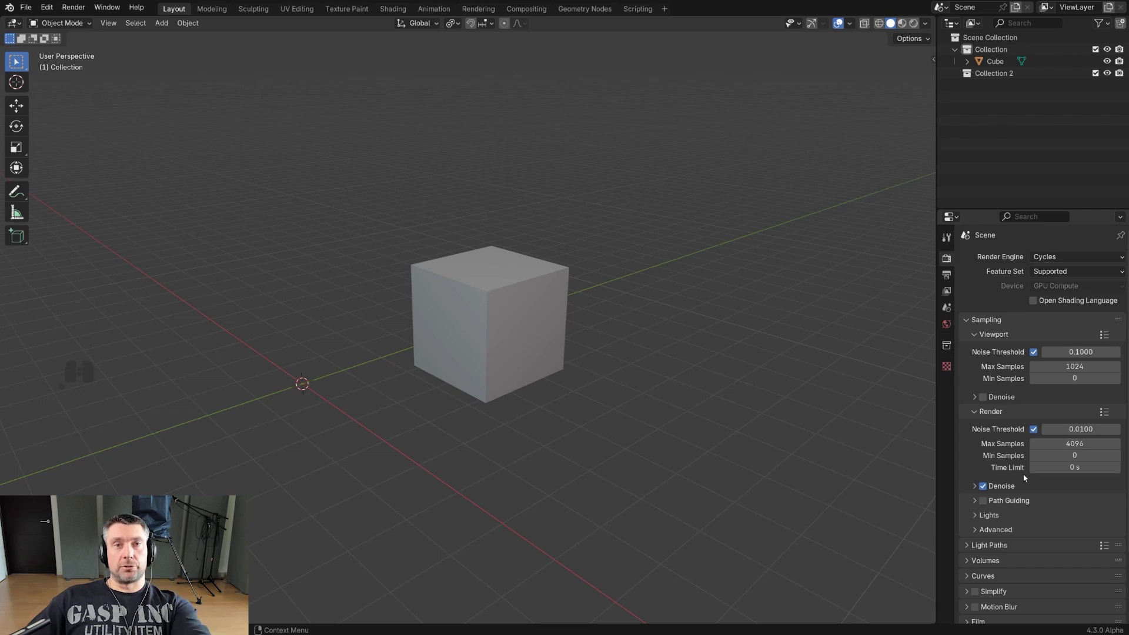
# Browse the Output, View Layer, Scene and World properties tabs.
pyautogui.click(946, 275)
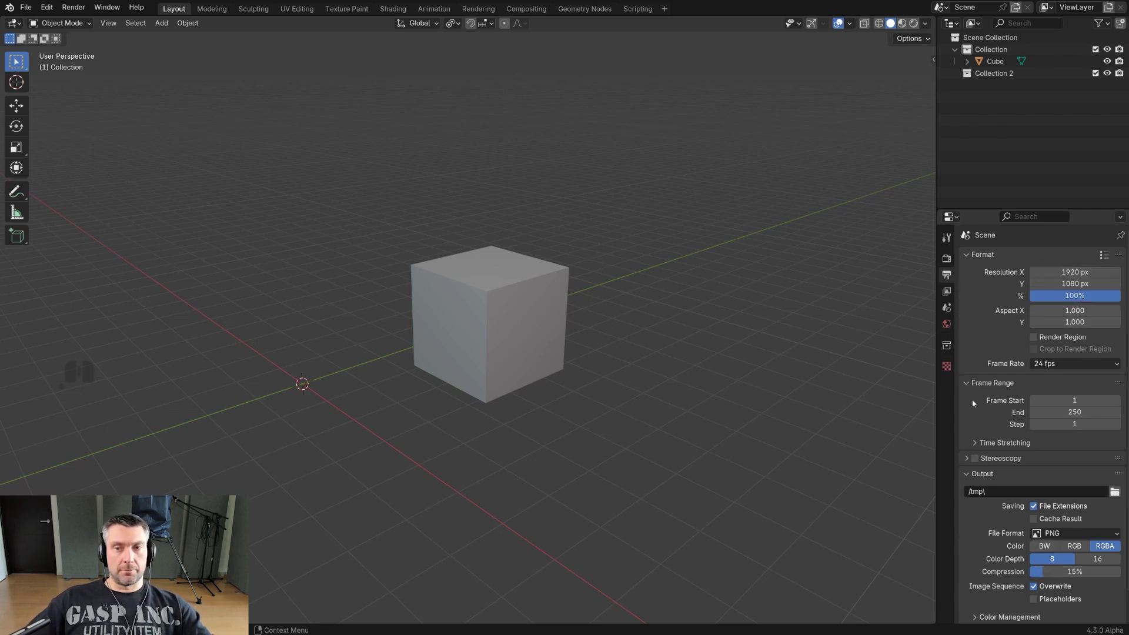
pyautogui.click(947, 292)
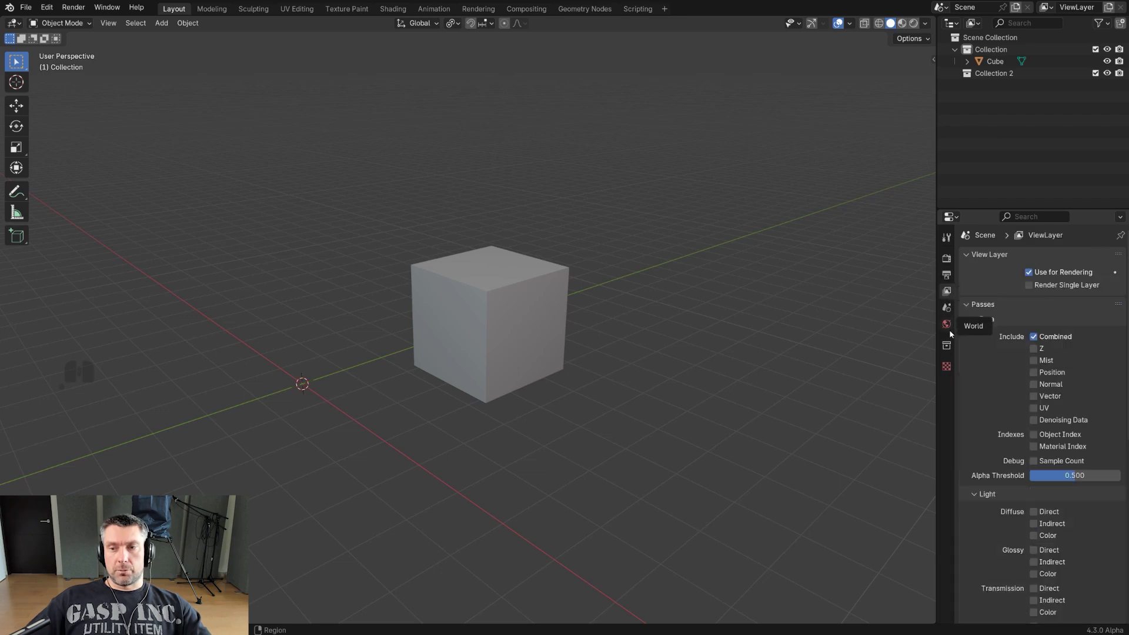
pyautogui.click(947, 308)
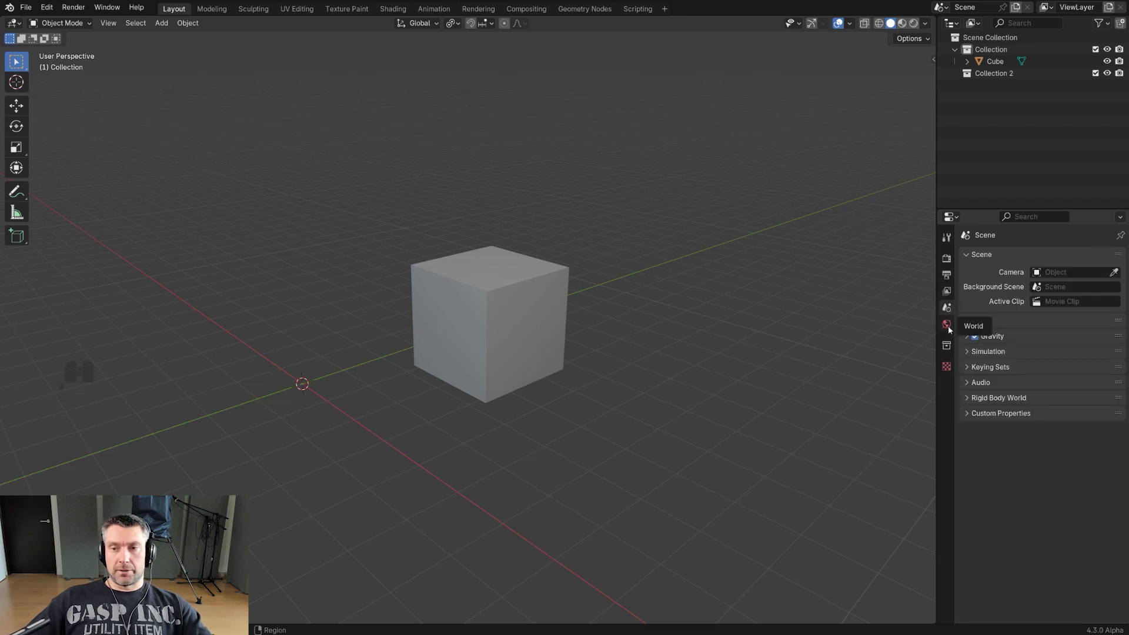
pyautogui.click(948, 326)
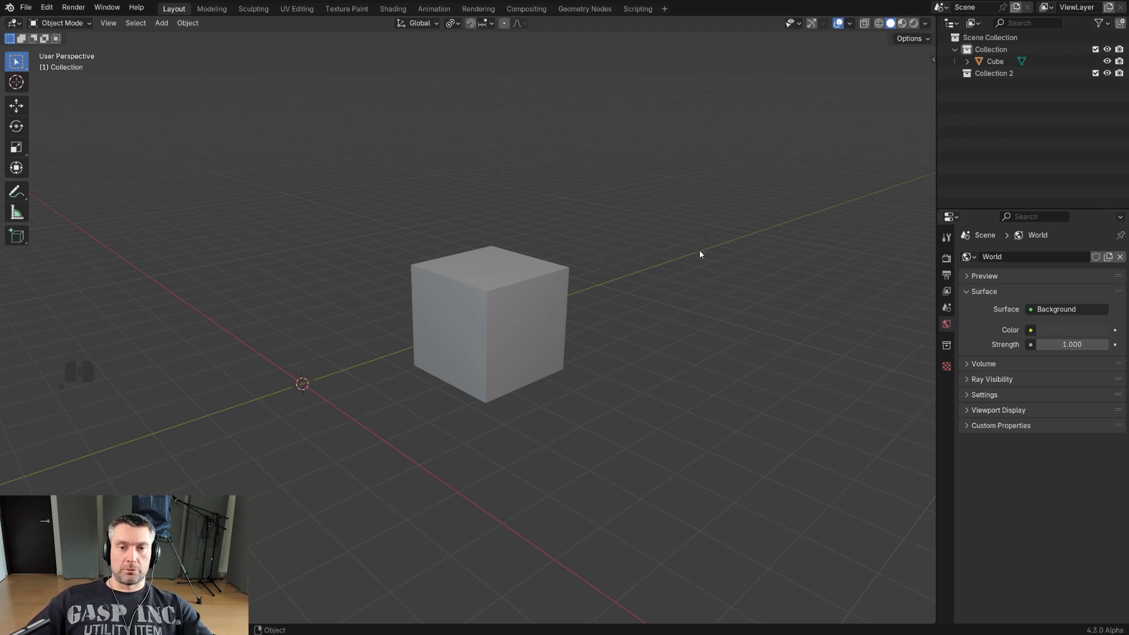
# Add a Bevel modifier to the selected cube and raise its Segments to 3.
pyautogui.click(517, 281)
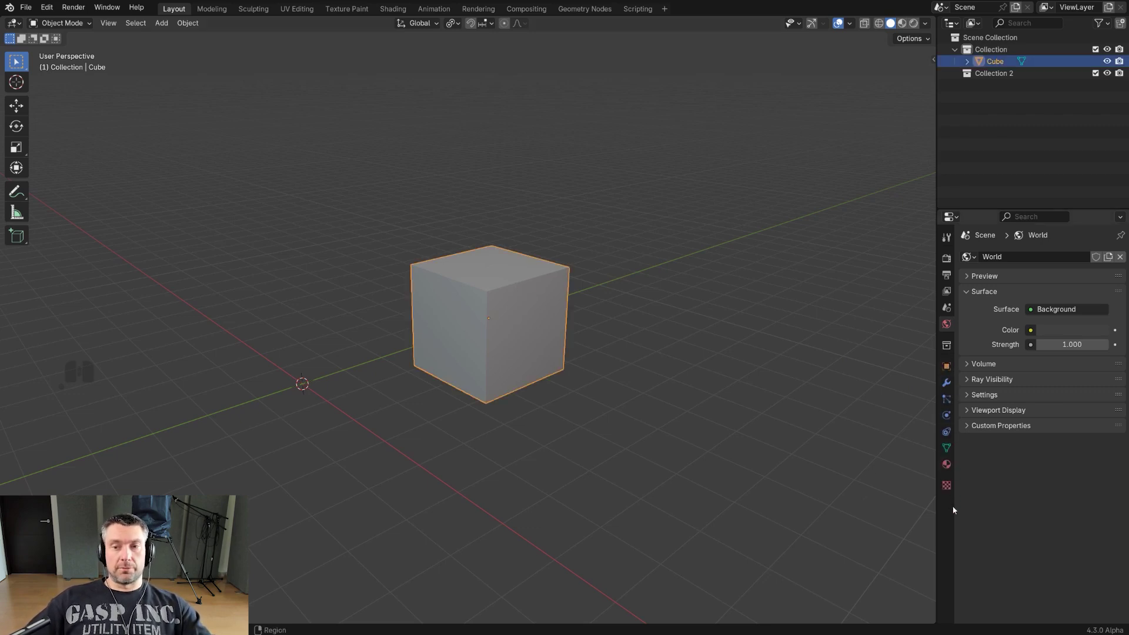
pyautogui.click(946, 383)
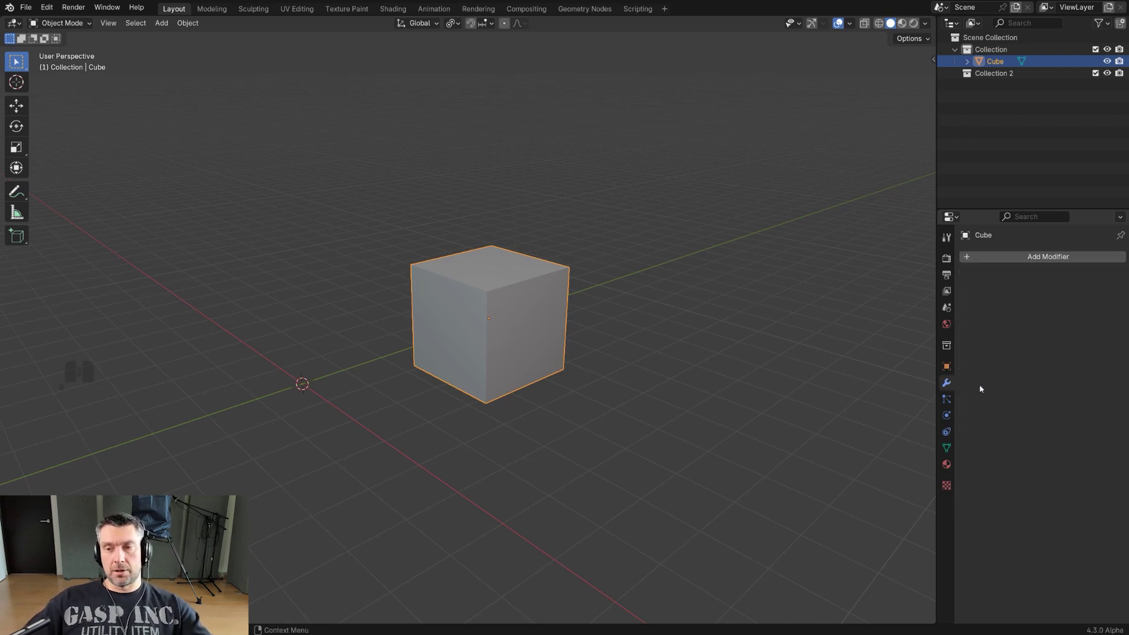
pyautogui.click(1013, 257)
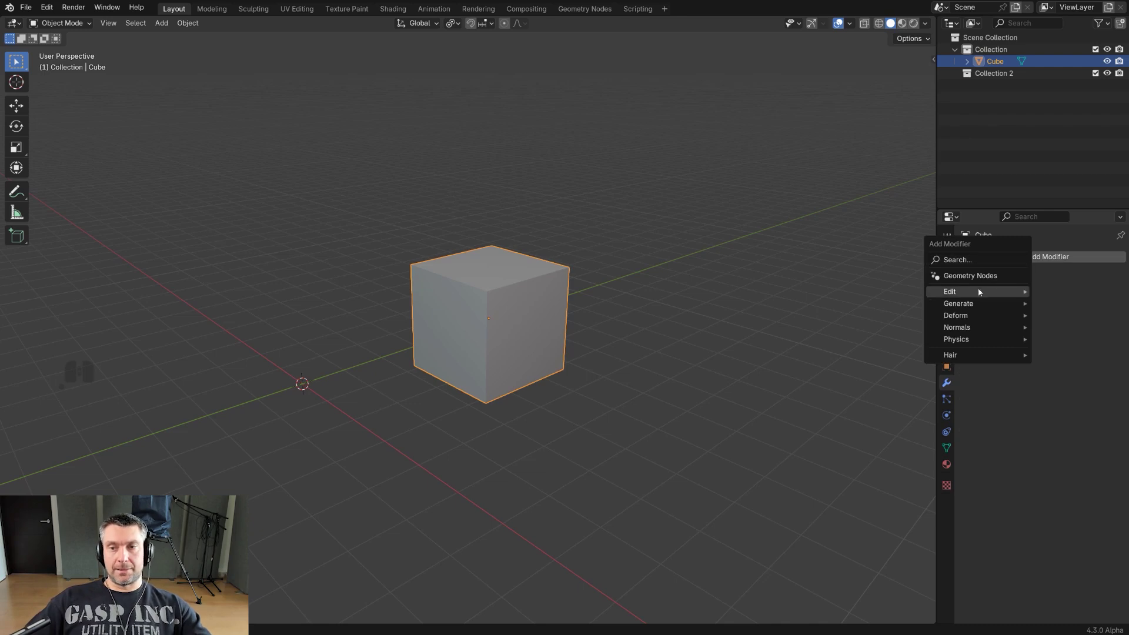
pyautogui.moveTo(981, 304)
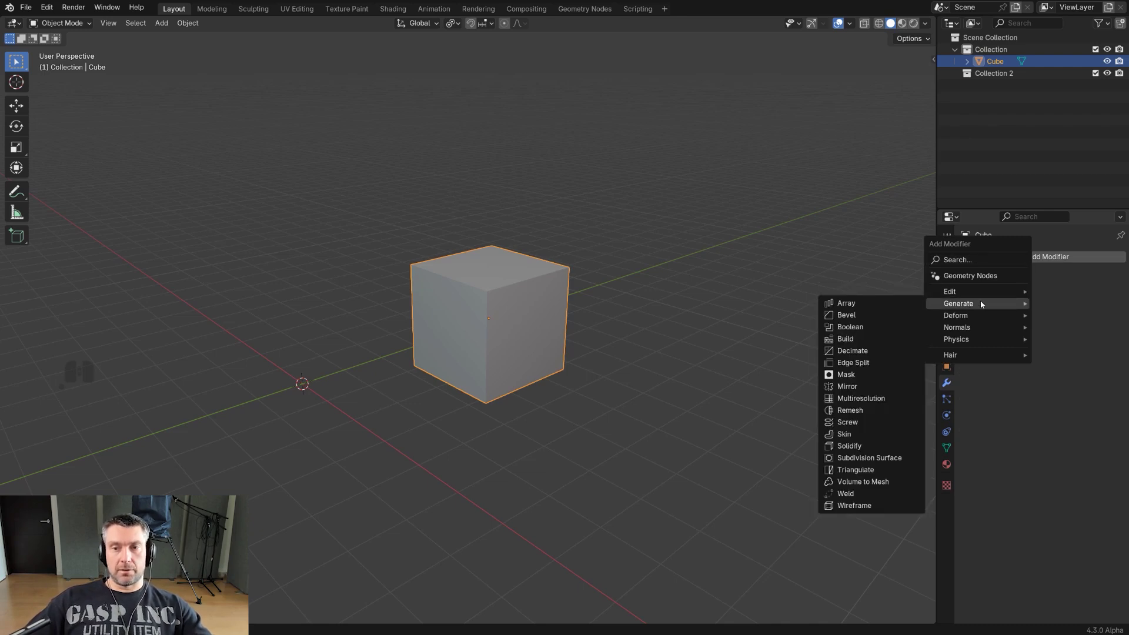
pyautogui.click(872, 317)
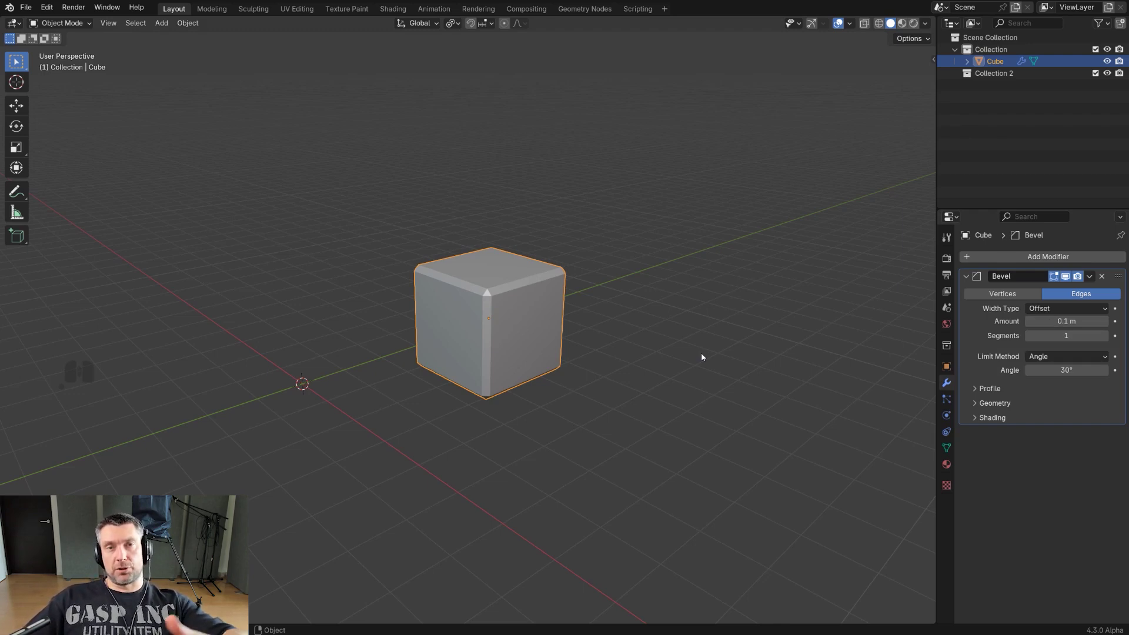
pyautogui.click(1066, 276)
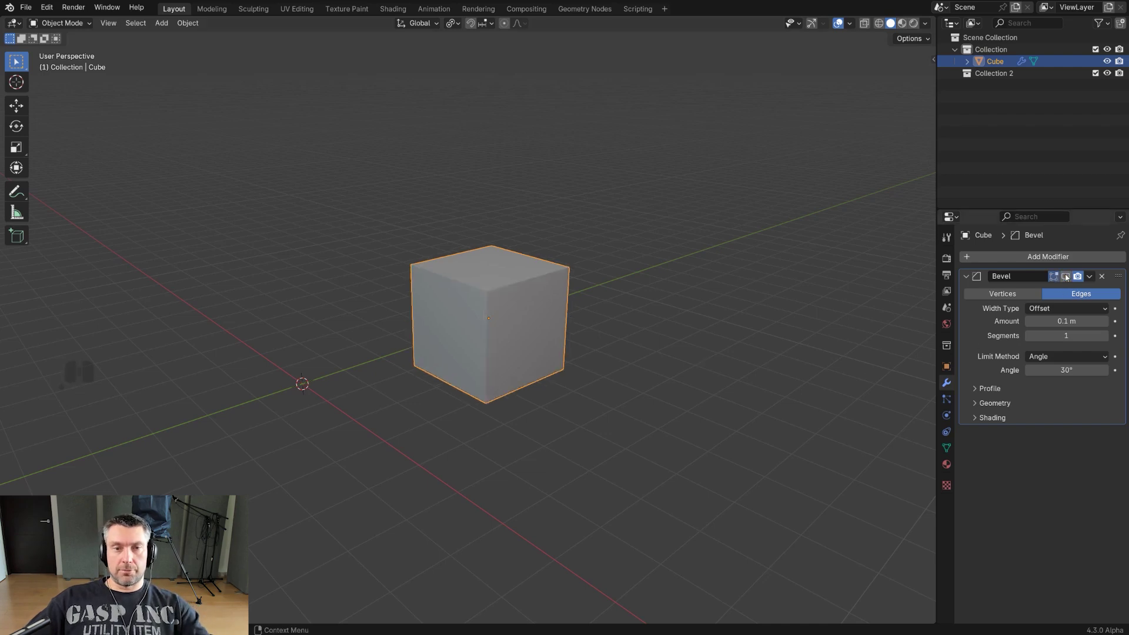
pyautogui.click(1066, 276)
pyautogui.click(1104, 335)
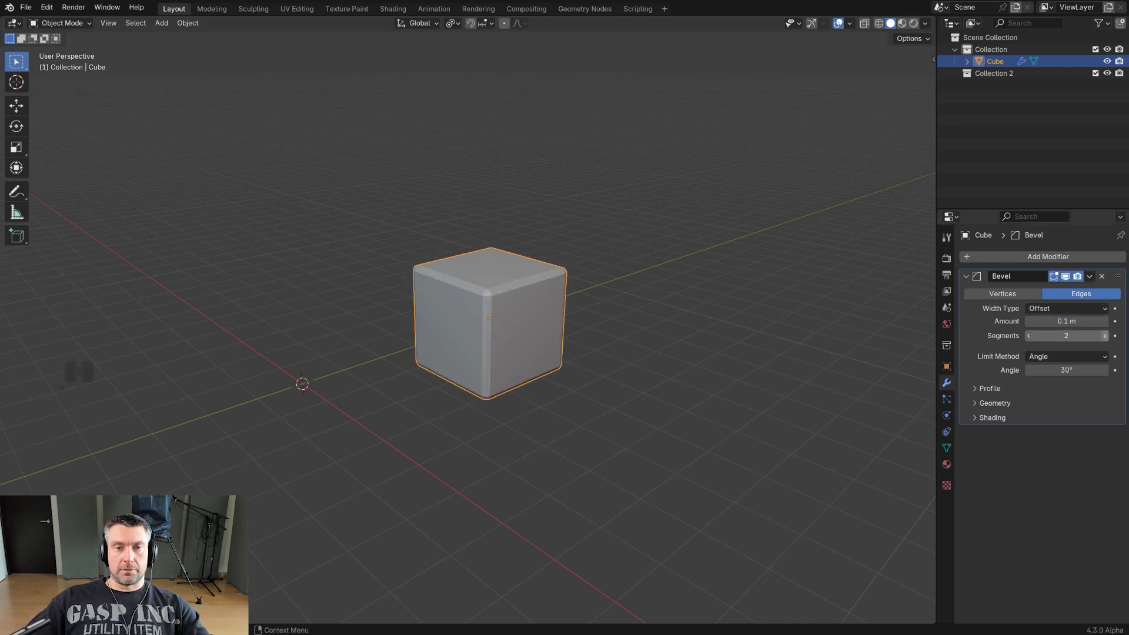
pyautogui.click(1104, 336)
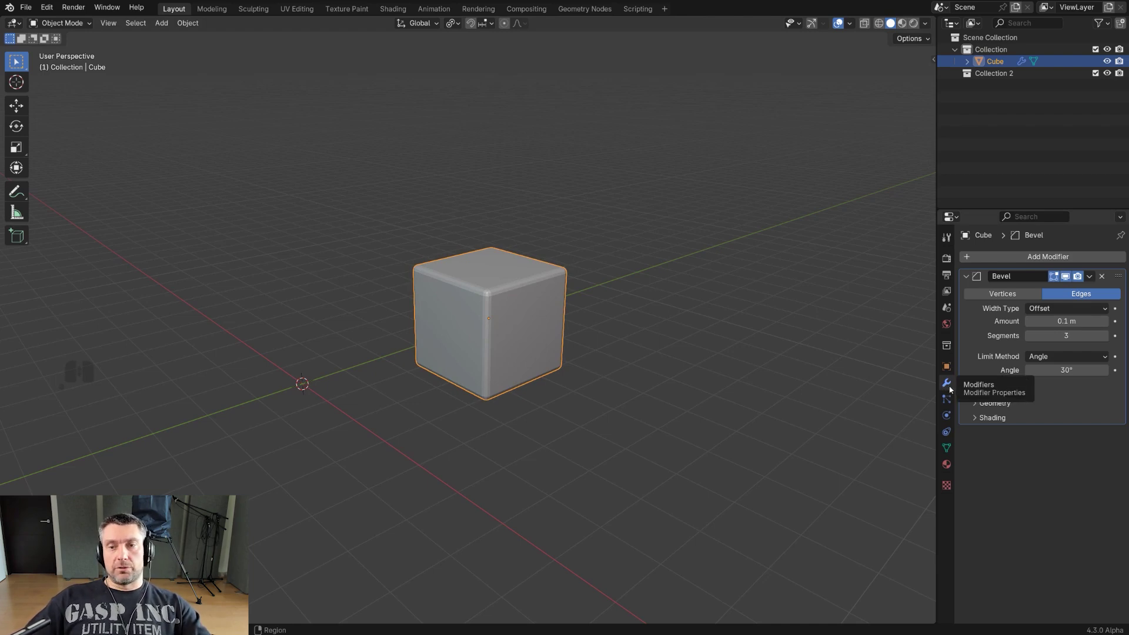
# Create Material.001 for the cube from the Material properties tab.
pyautogui.click(946, 465)
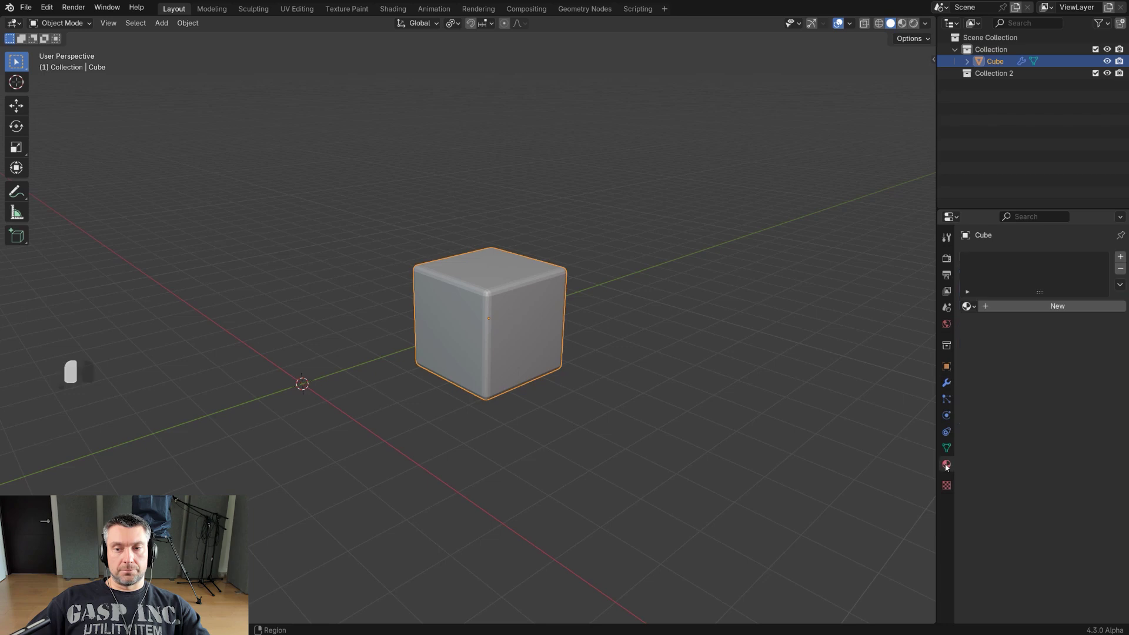
pyautogui.click(1035, 306)
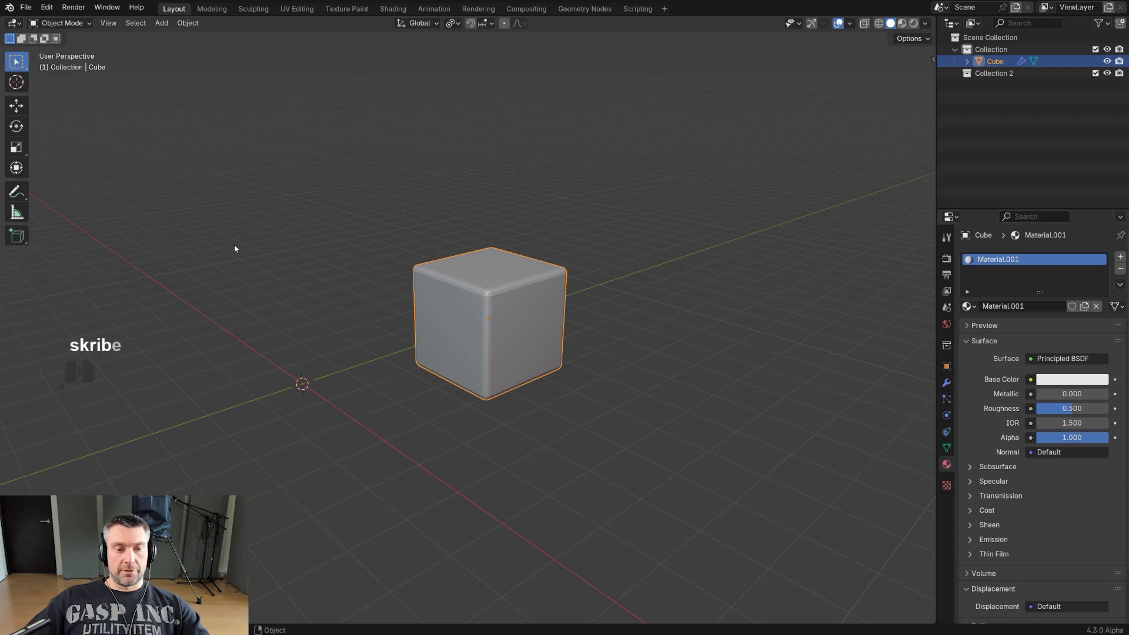
# Enter Edit Mode on the cube, hide the tool strip, clear the selection and open the N sidebar.
pyautogui.click(332, 211)
pyautogui.press('t')
pyautogui.press('t')
pyautogui.press('t')
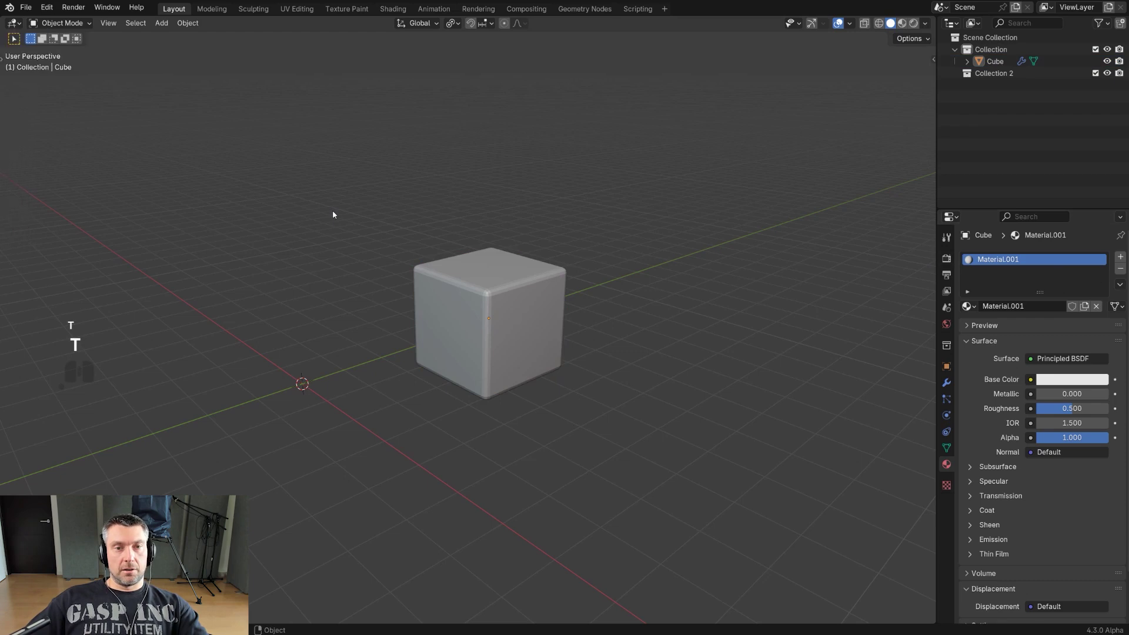
pyautogui.press('t')
pyautogui.click(509, 272)
pyautogui.press('Tab')
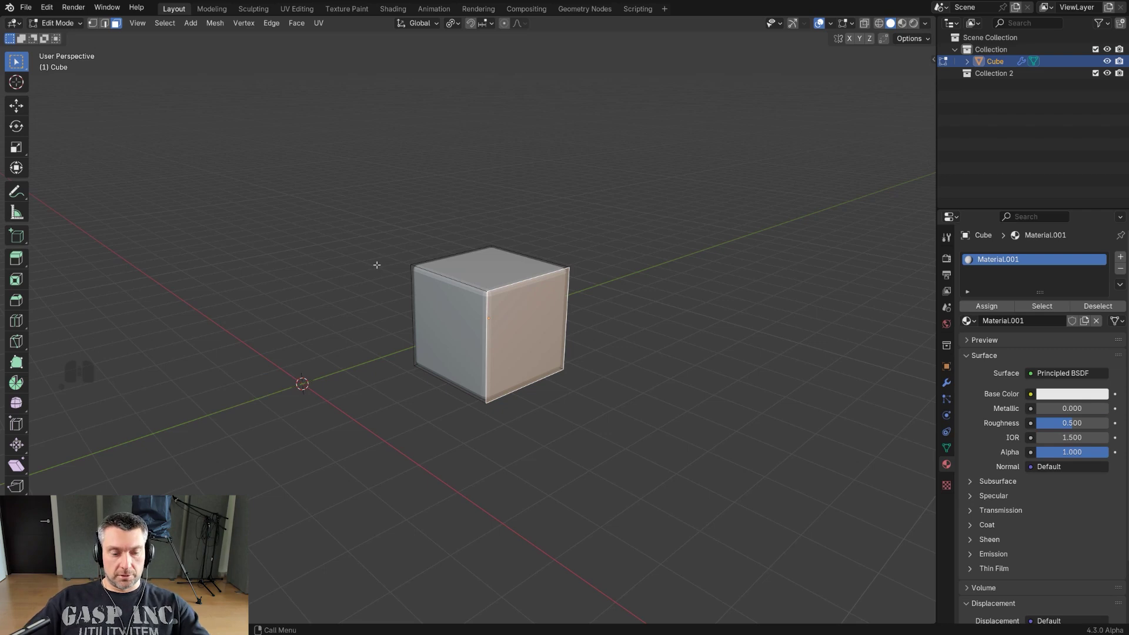
pyautogui.press('t')
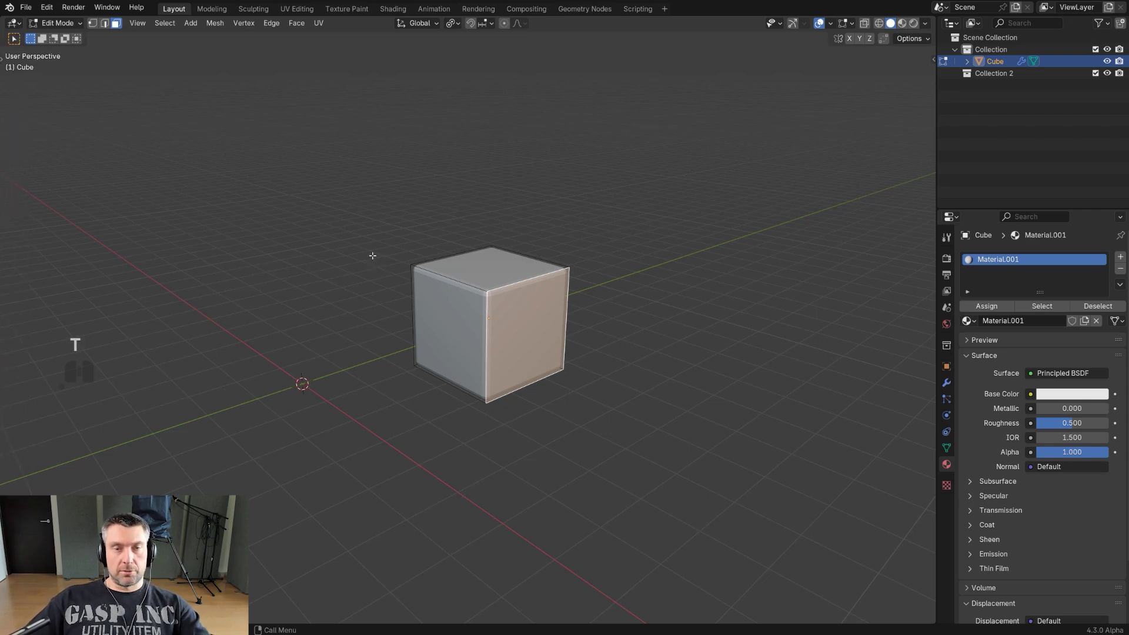
pyautogui.click(710, 242)
pyautogui.press('n')
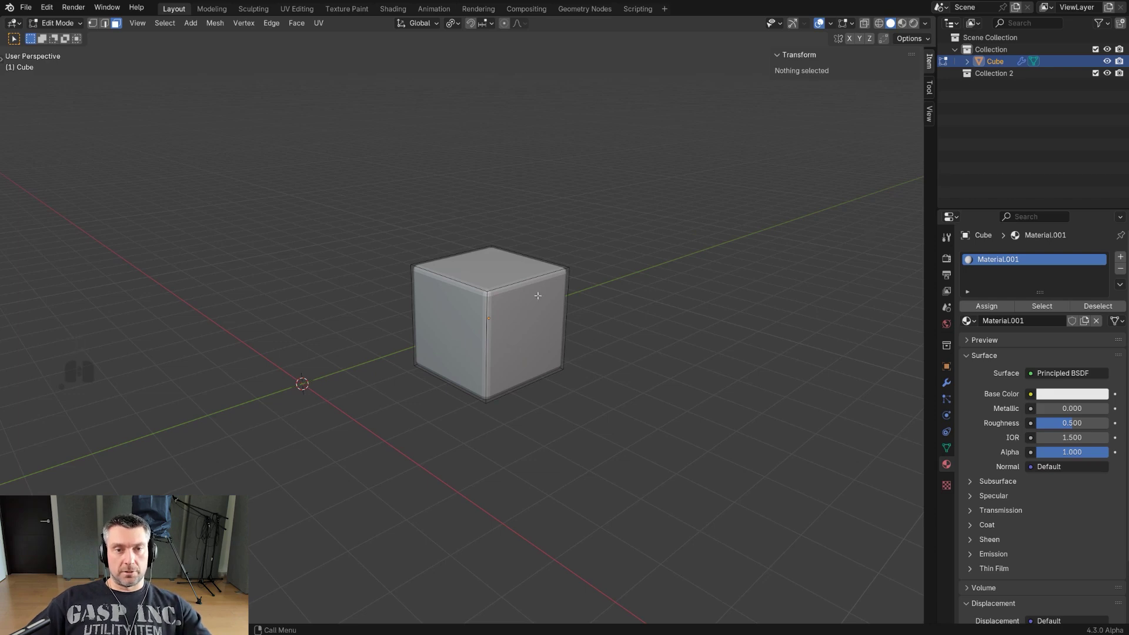
# Return to Object Mode, zoom out, and preview scaling the cube before cancelling it.
pyautogui.press('Tab')
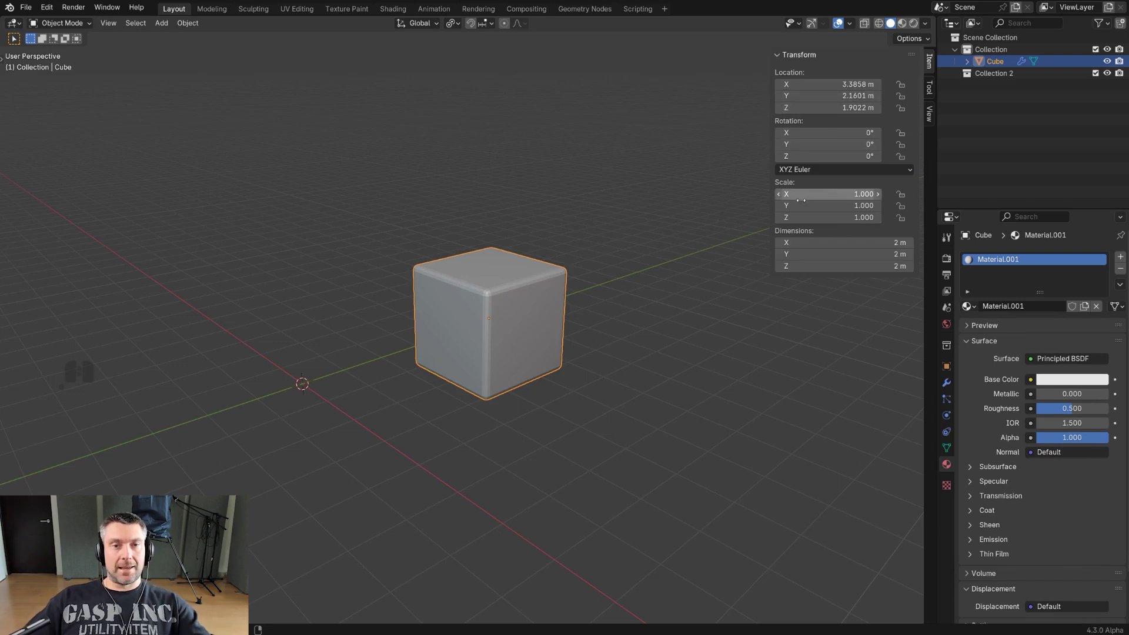
pyautogui.scroll(-2, 594, 291)
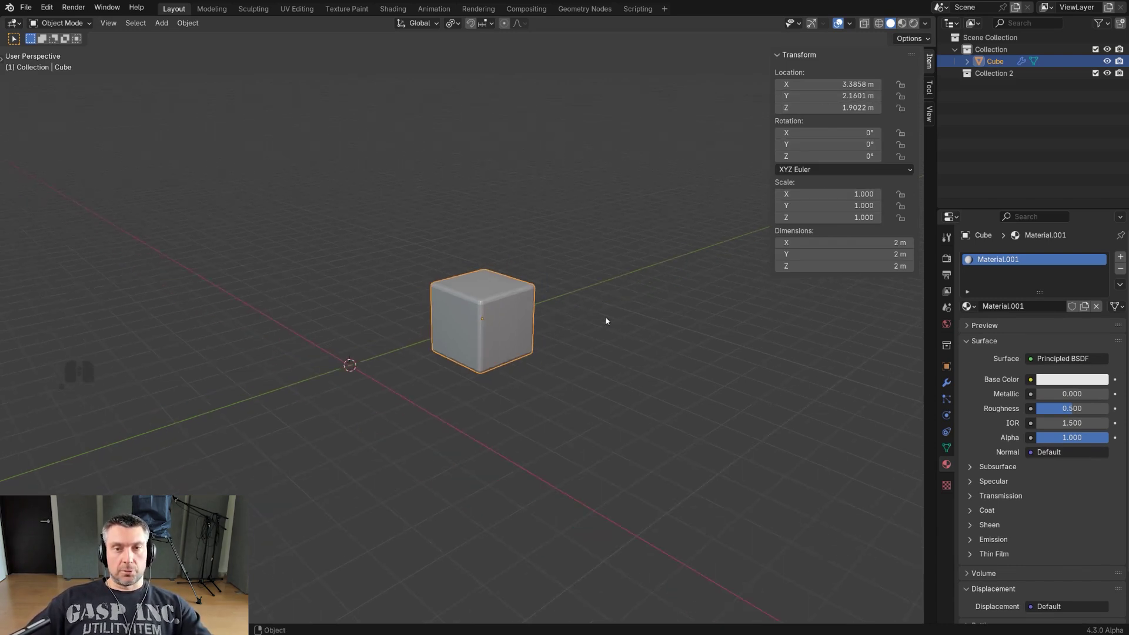
pyautogui.press('s')
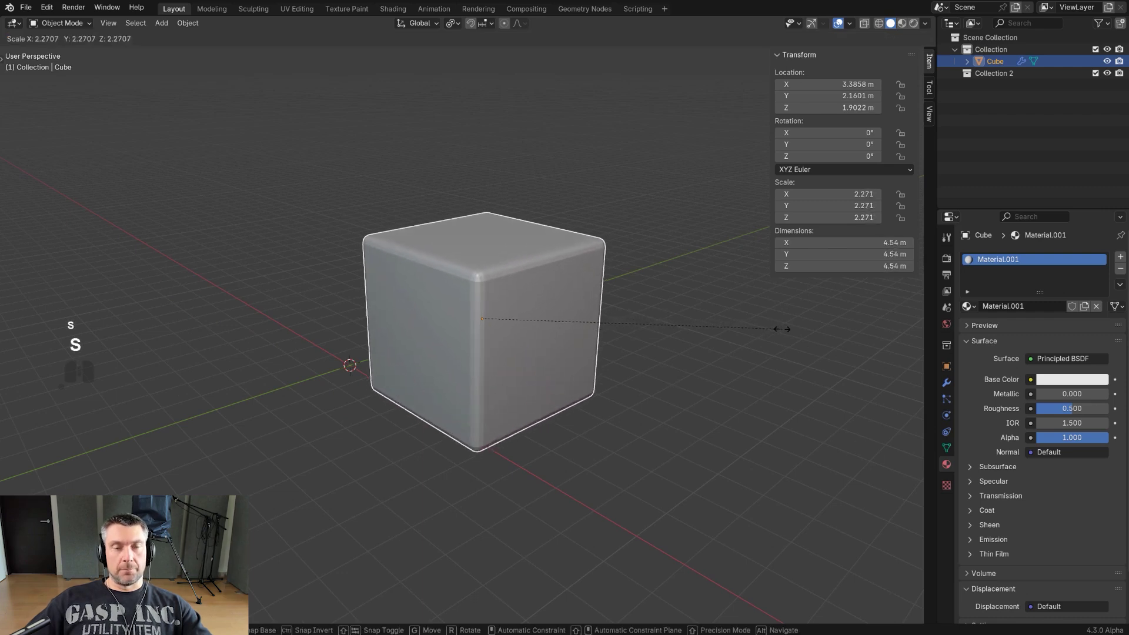
pyautogui.press('Escape')
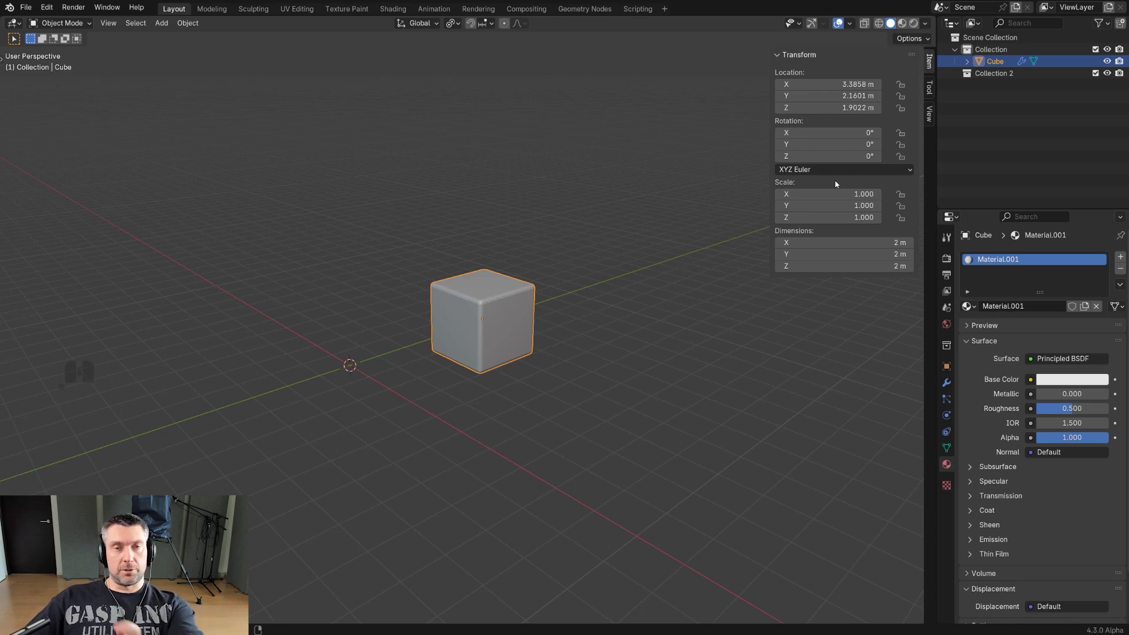
# In the sidebar's View settings, raise Focal Length to 53.3 mm, then reset it to 50 mm.
pyautogui.click(929, 115)
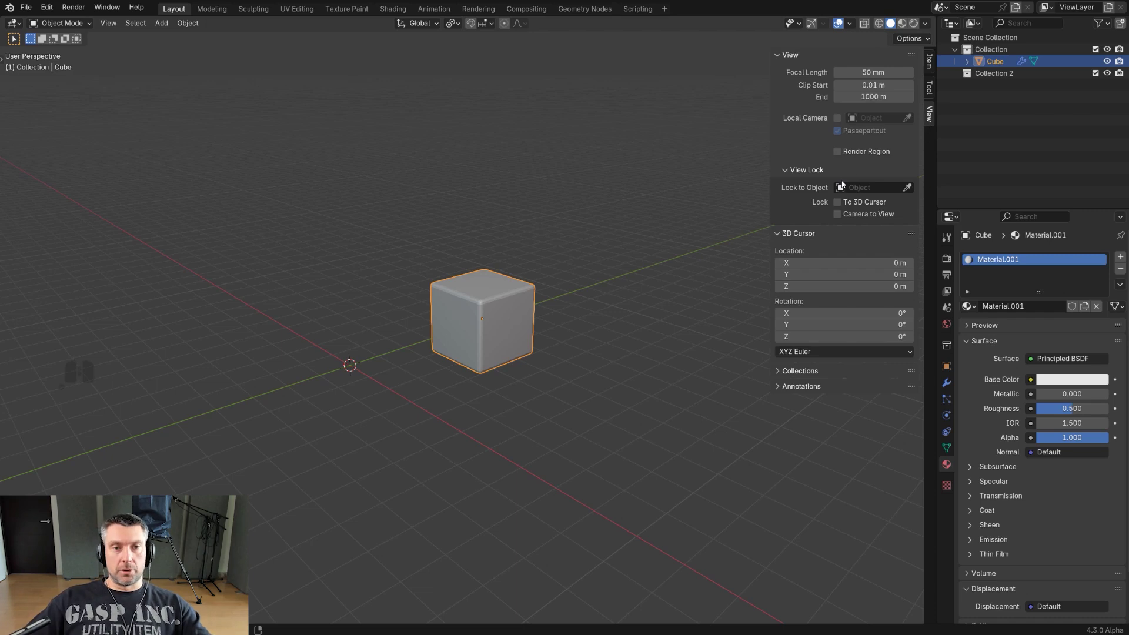
pyautogui.moveTo(873, 72)
pyautogui.mouseDown()
pyautogui.moveTo(894, 71)
pyautogui.moveTo(882, 71)
pyautogui.mouseUp()
pyautogui.click(881, 71)
pyautogui.write('50')
pyautogui.press('Return')
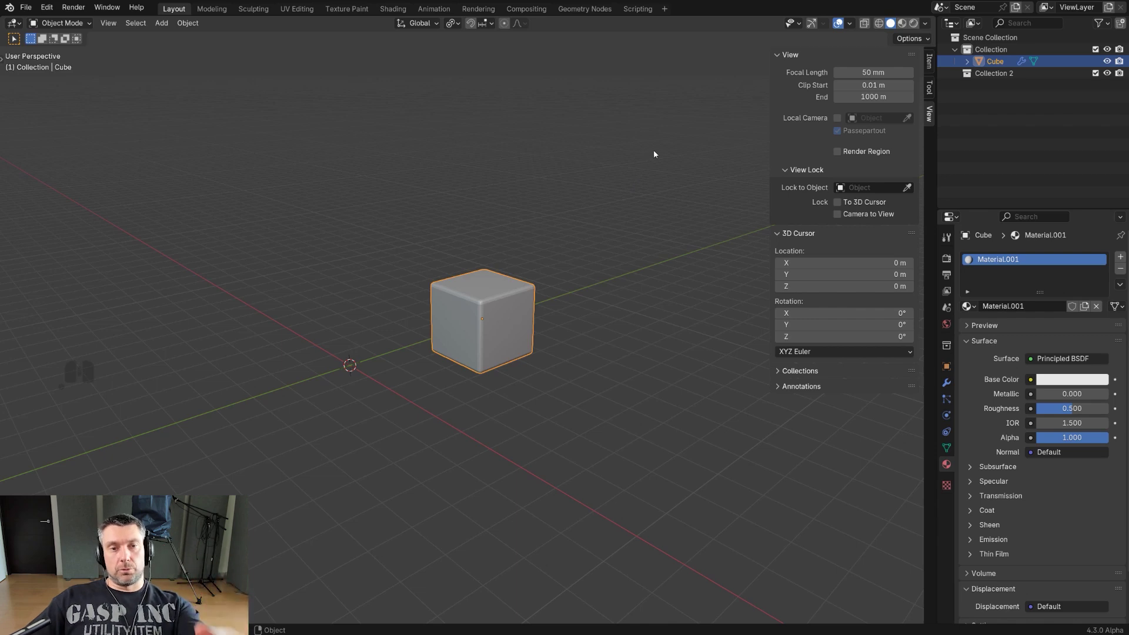
# Orbit around the cube and review Clip Start, leaving it at 0.01 m.
pyautogui.moveTo(654, 177); pyautogui.dragTo(551, 314, button='middle')
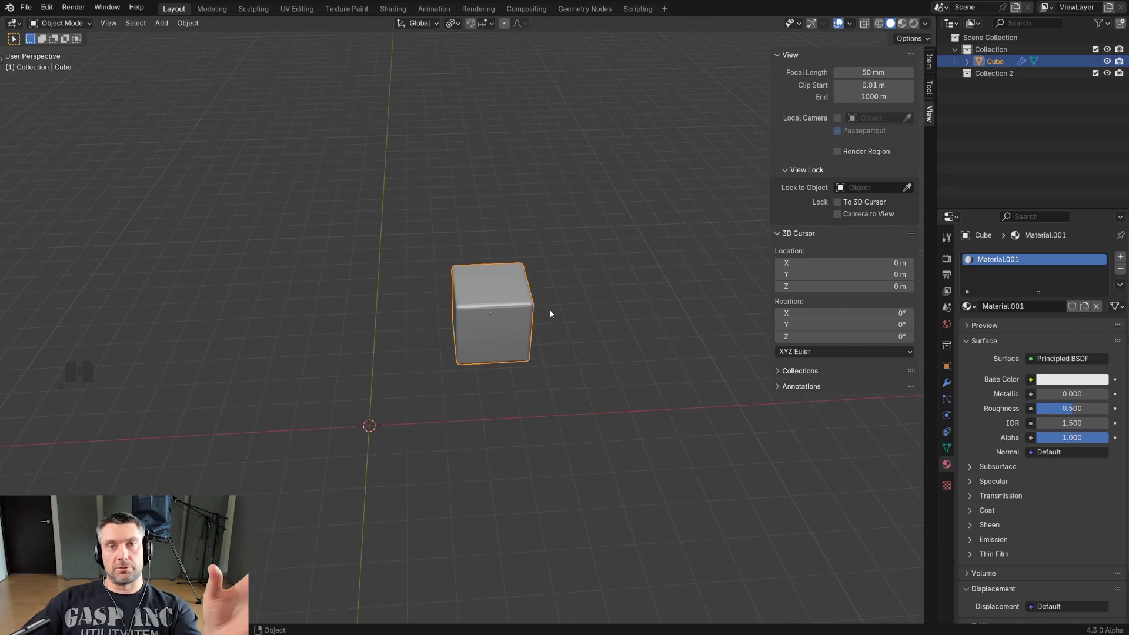
pyautogui.click(881, 86)
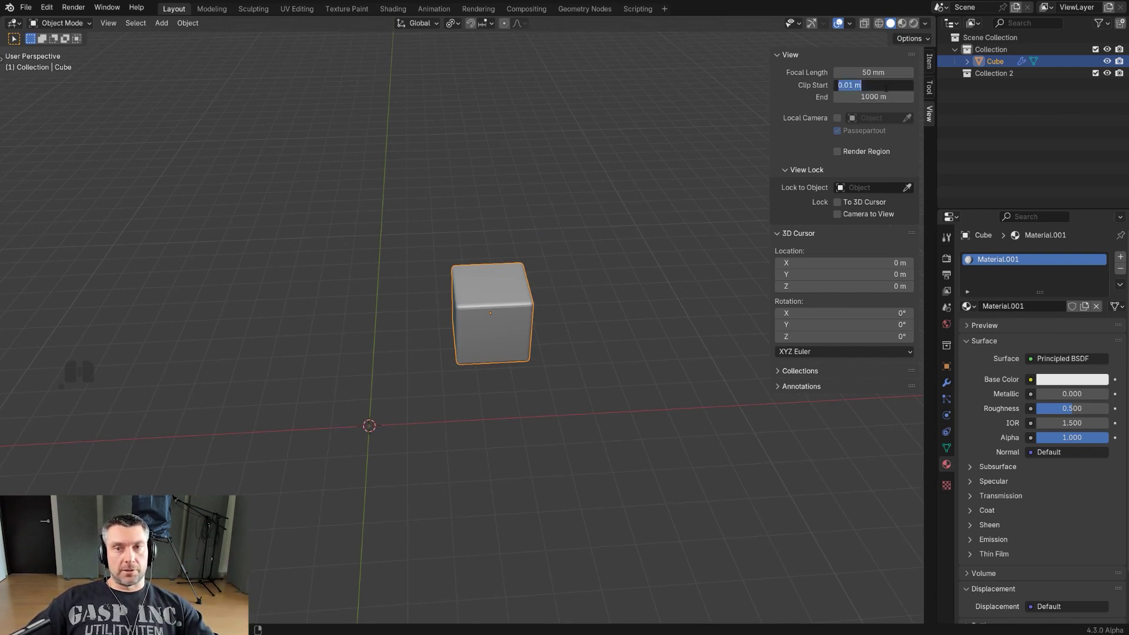
pyautogui.click(886, 87)
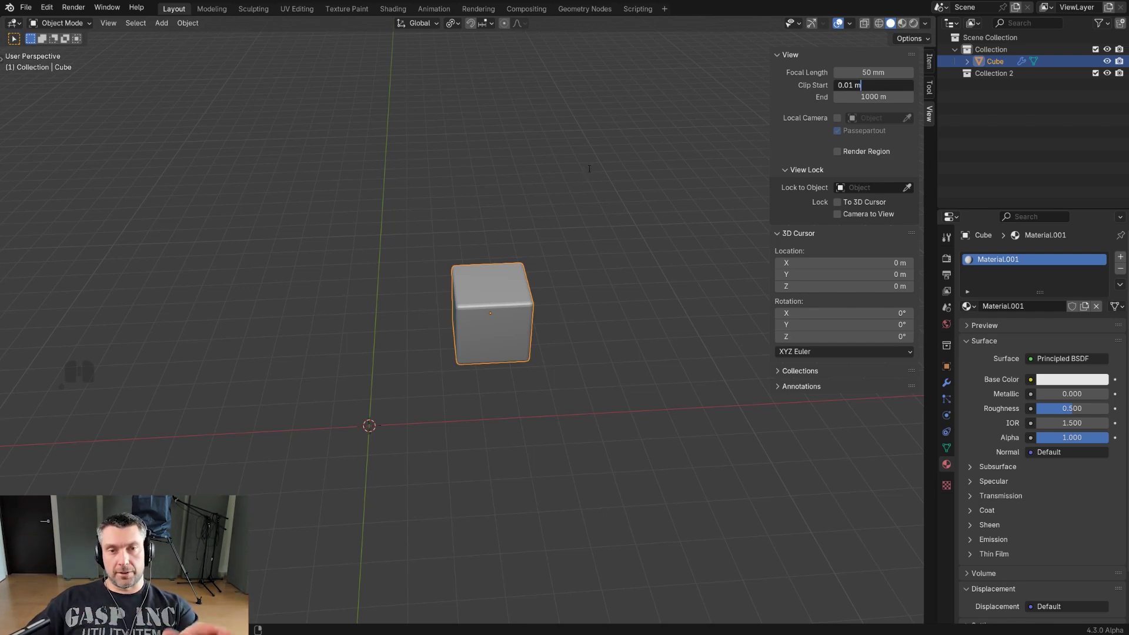
pyautogui.press('Return')
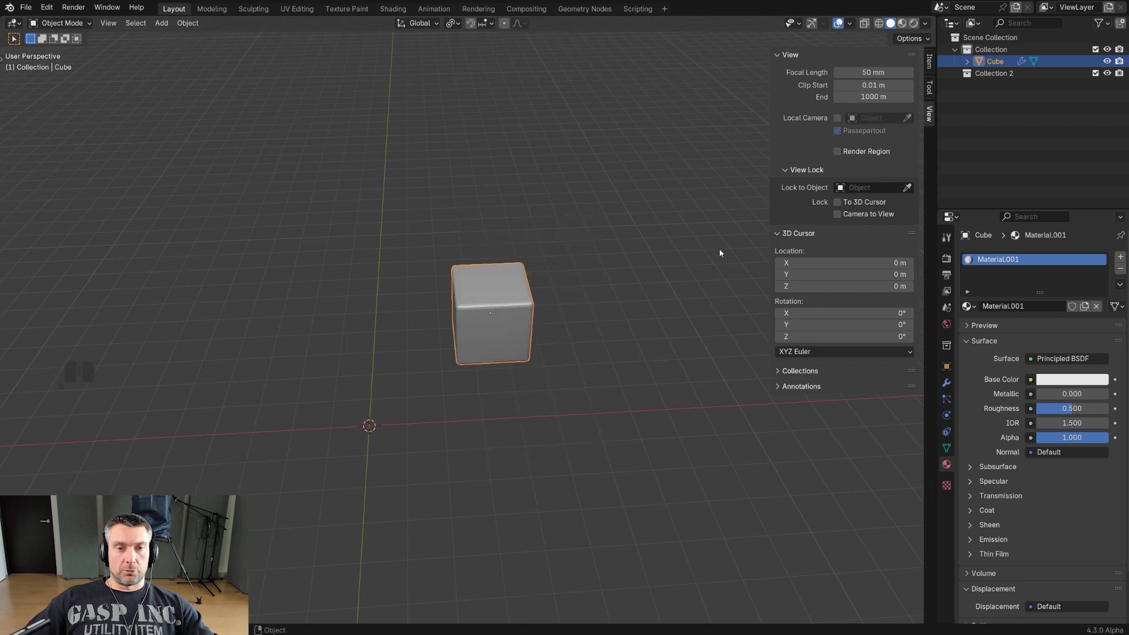
# Zoom onto the cube's corner close-up and set Clip Start to 0.1 m.
pyautogui.scroll(12, 441, 302)
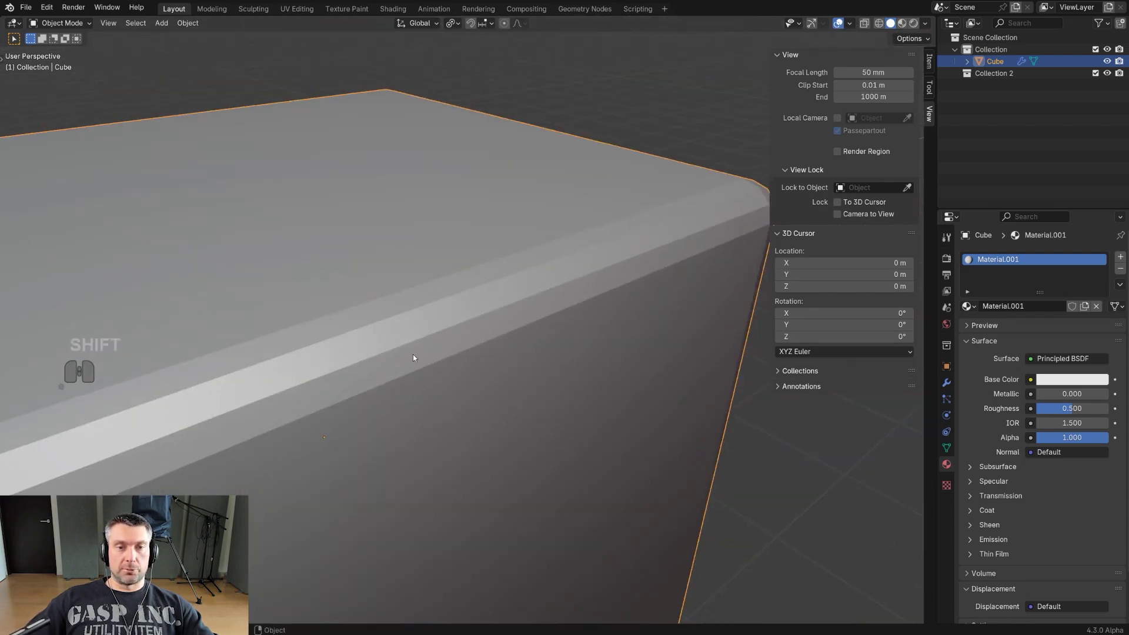
pyautogui.keyDown('shift'); pyautogui.moveTo(413, 356); pyautogui.dragTo(587, 288, button='middle'); pyautogui.keyUp('shift')
pyautogui.click(875, 73)
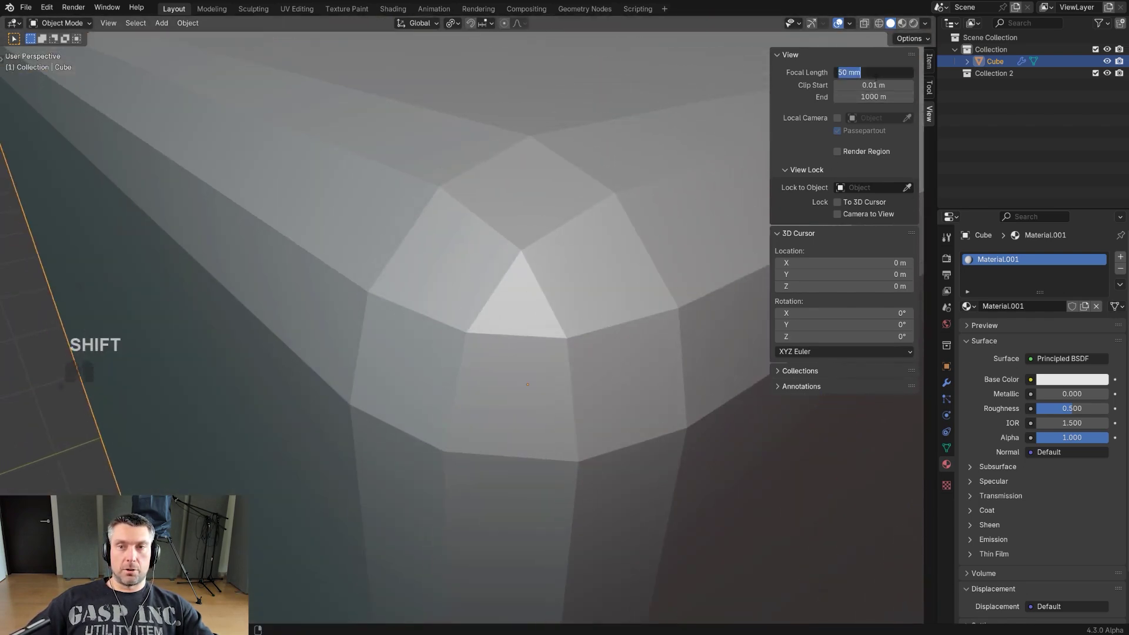
pyautogui.click(873, 85)
pyautogui.write('0.1')
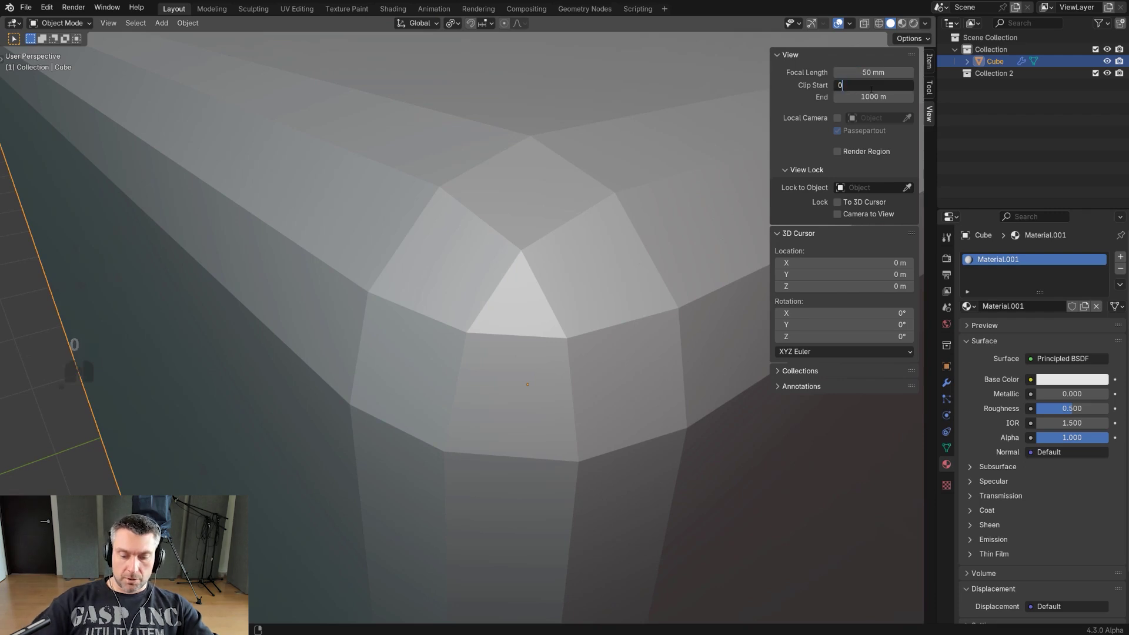
pyautogui.press('Return')
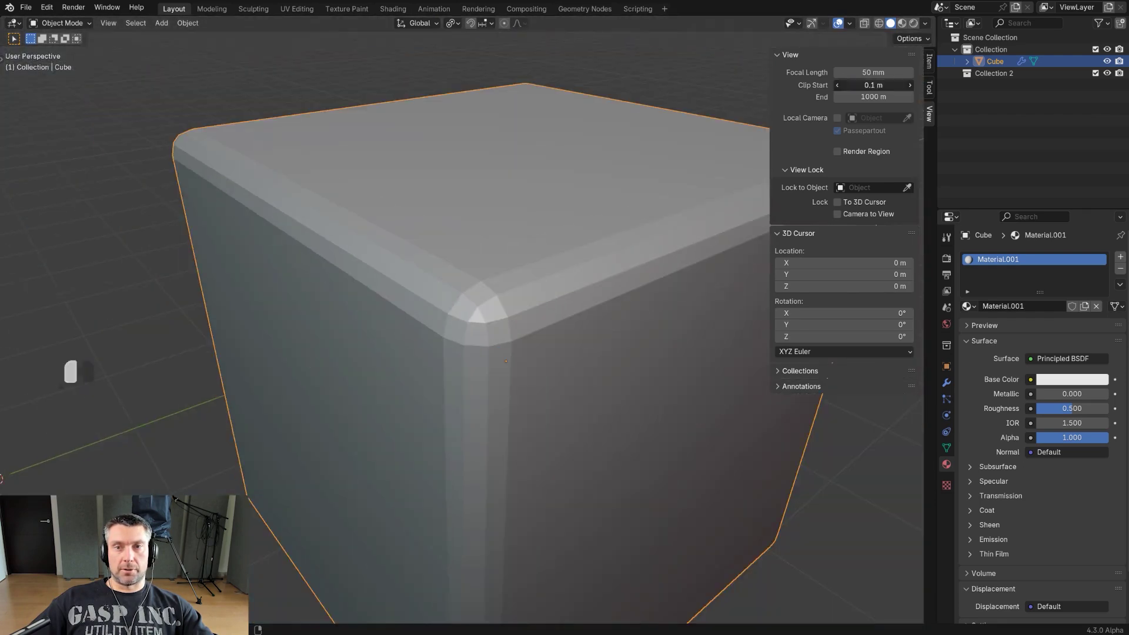
# Set Clip Start back to 0.01 m.
pyautogui.click(873, 85)
pyautogui.write('0.0')
pyautogui.press('BackSpace')
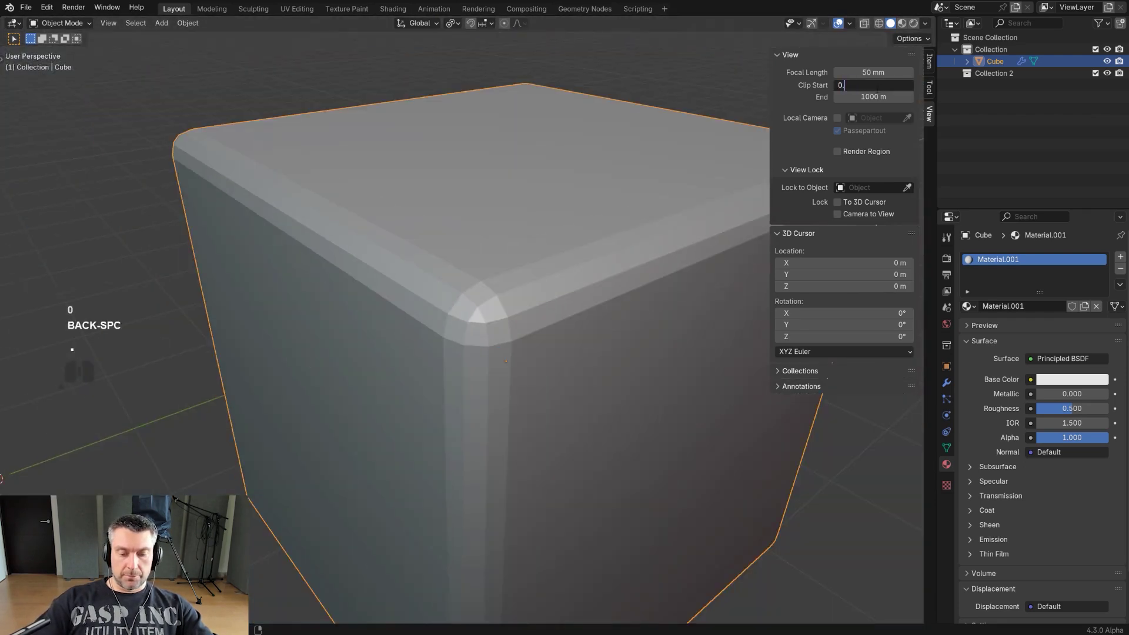
pyautogui.write('01')
pyautogui.press('Return')
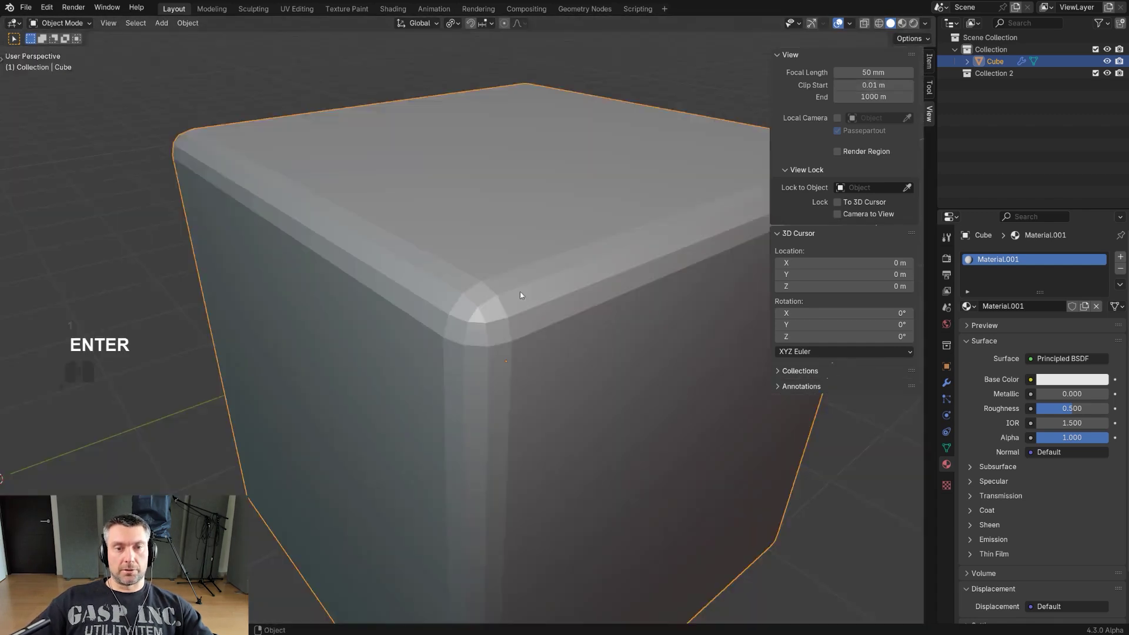
# Close the N sidebar and pan the view toward the cube.
pyautogui.scroll(-10, 521, 292)
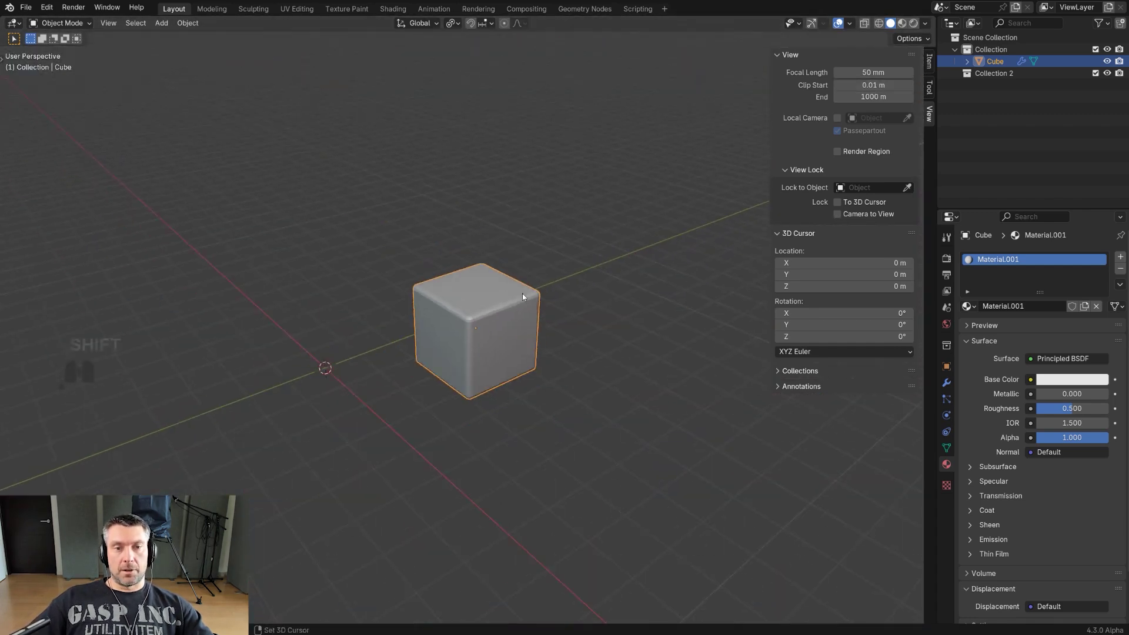
pyautogui.scroll(2, 492, 273)
pyautogui.click(873, 85)
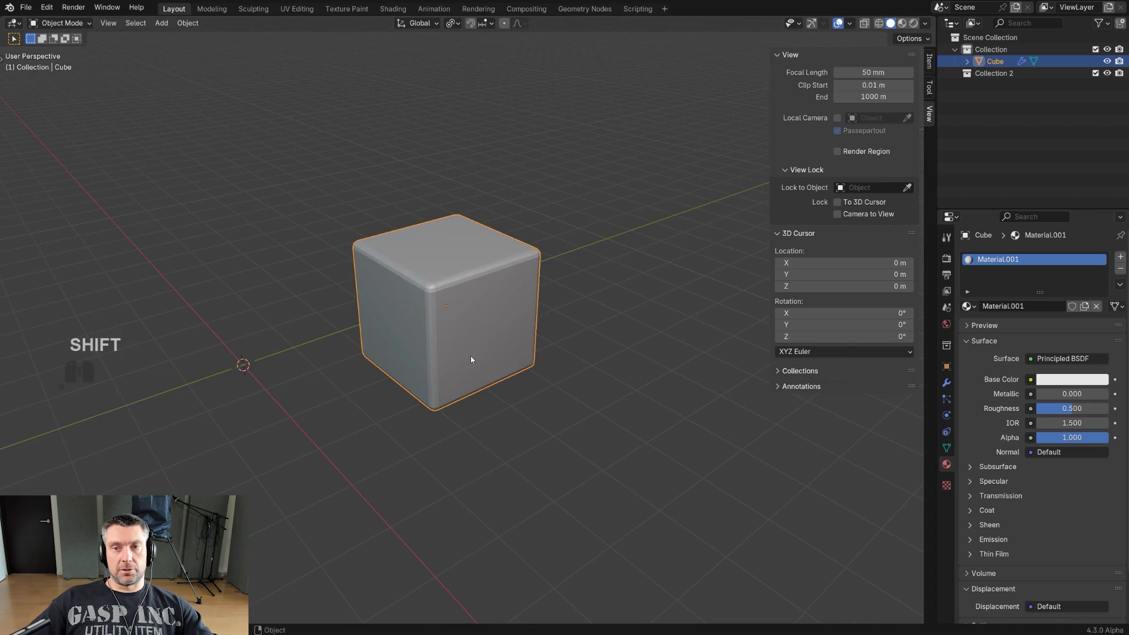
pyautogui.press('n')
pyautogui.keyDown('shift'); pyautogui.moveTo(550, 395); pyautogui.dragTo(660, 260, button='middle'); pyautogui.keyUp('shift')
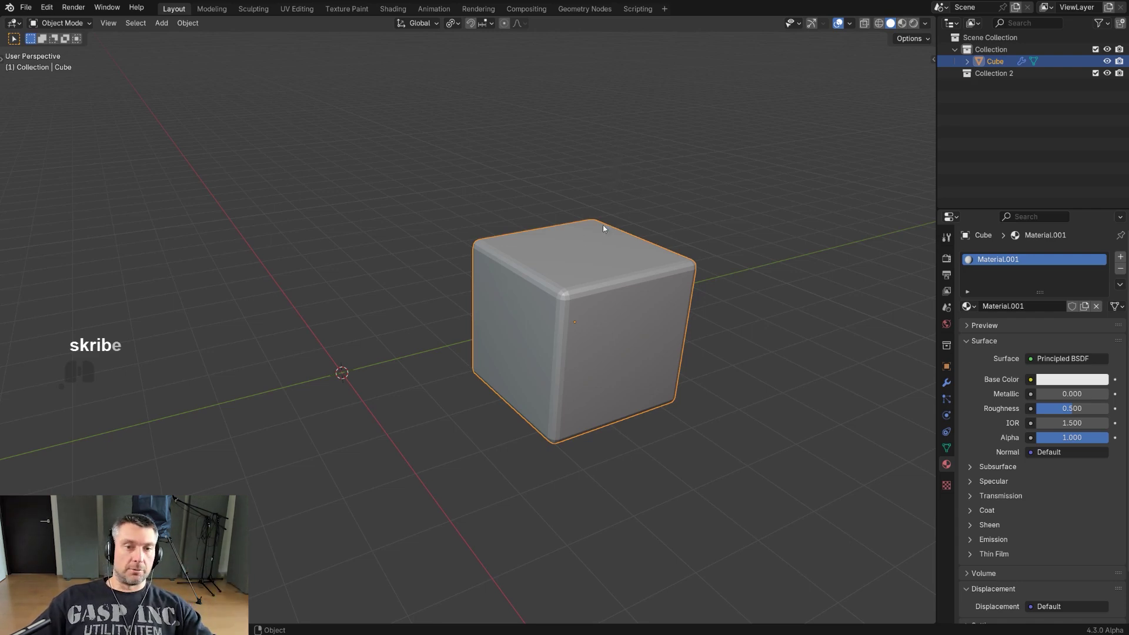
pyautogui.moveTo(603, 228); pyautogui.dragTo(551, 257, button='middle')
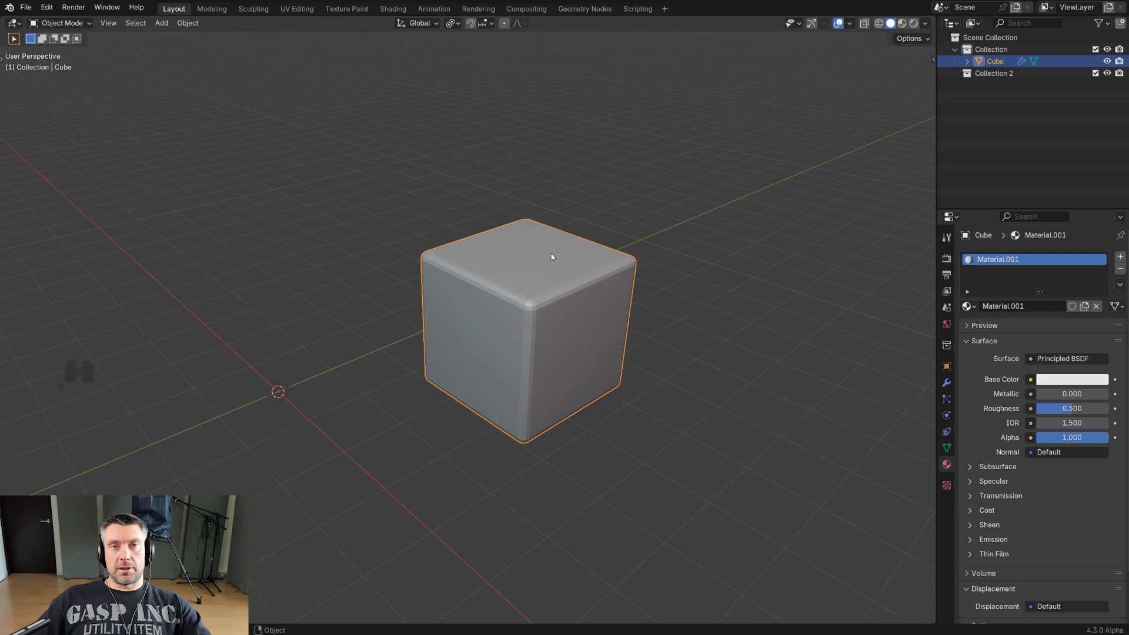